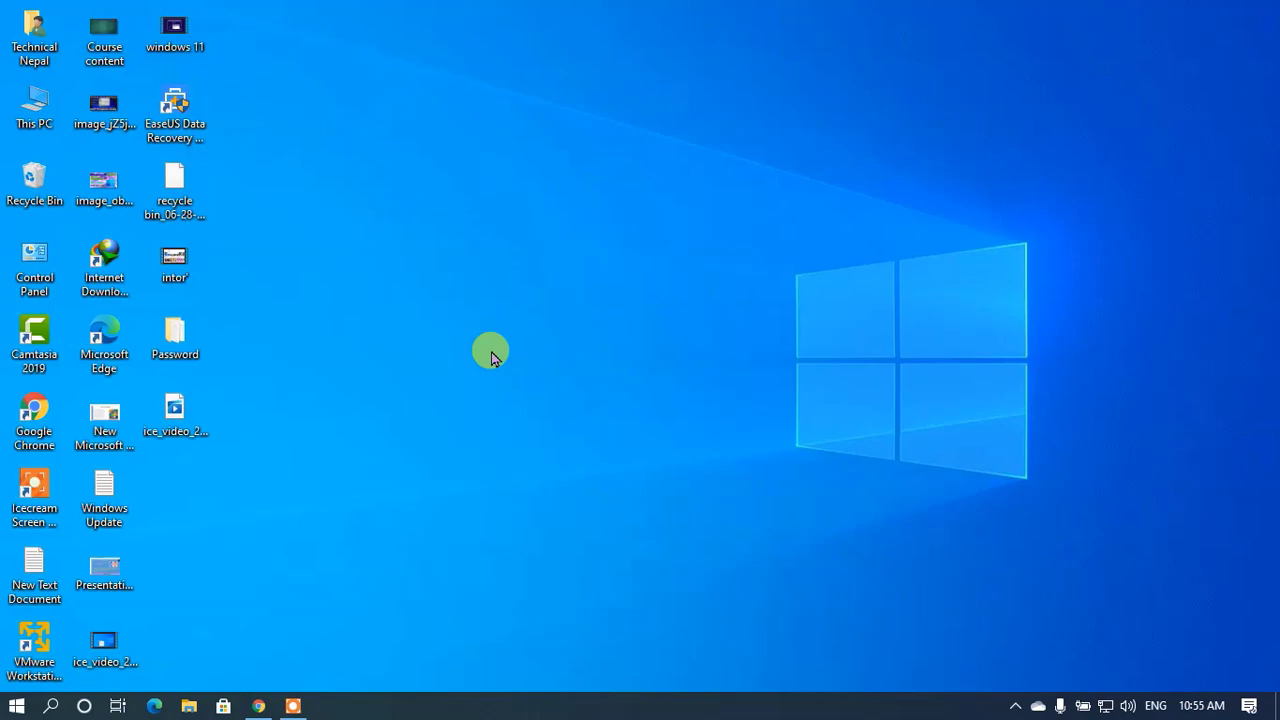
Step: Refresh the desktop and launch Google Chrome
right_click(426, 266)
click(474, 323)
click(261, 707)
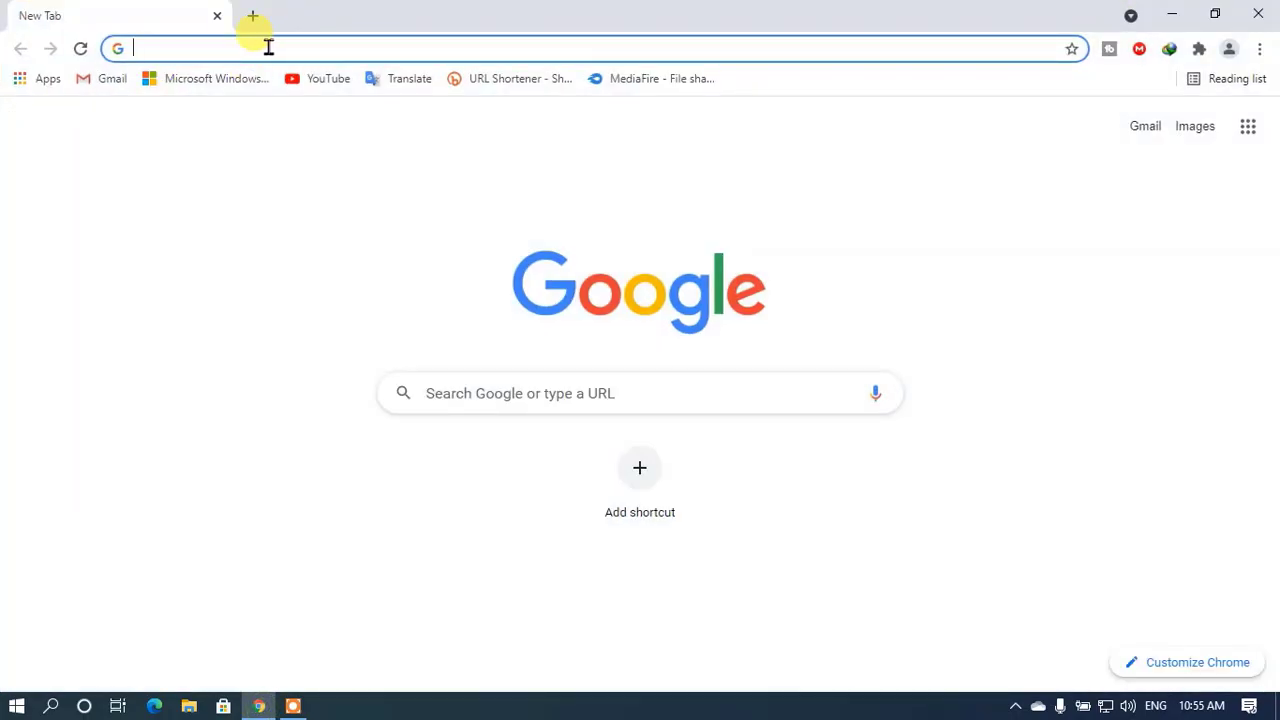
Step: Search Google for 'mediafire' and open the MediaFire site from the results
text(mediafire)
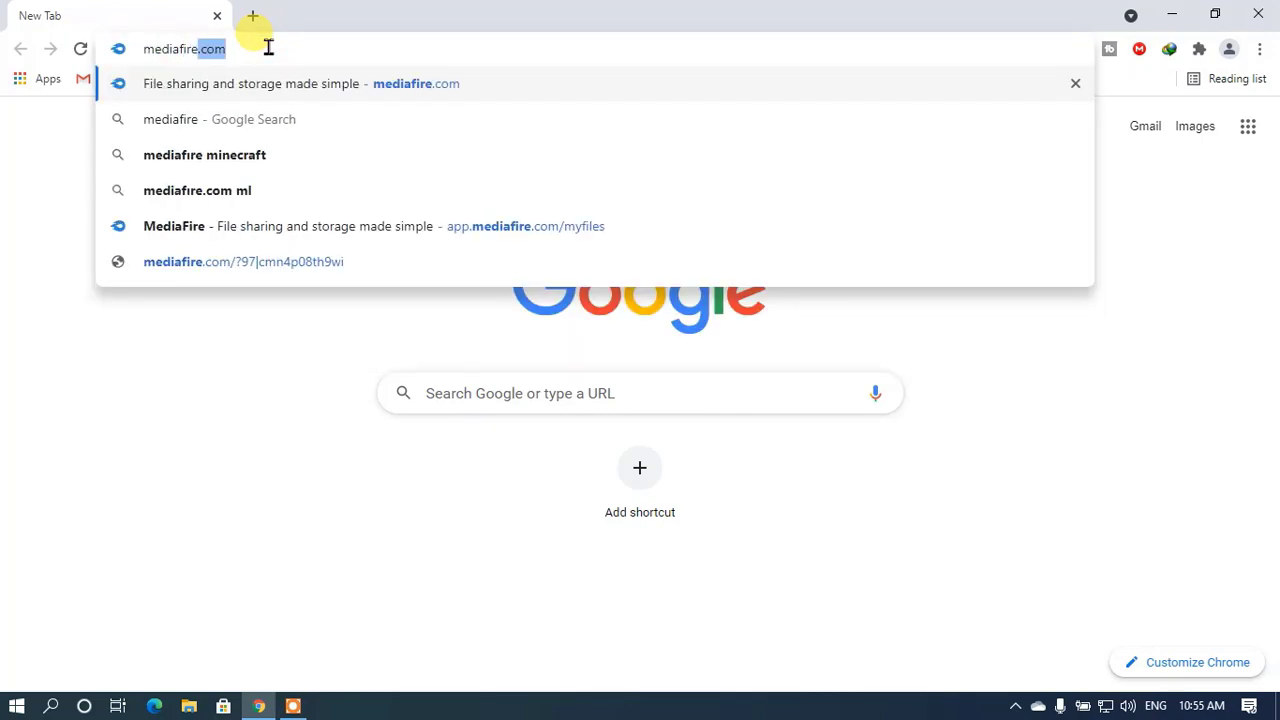
key(Delete)
key(Return)
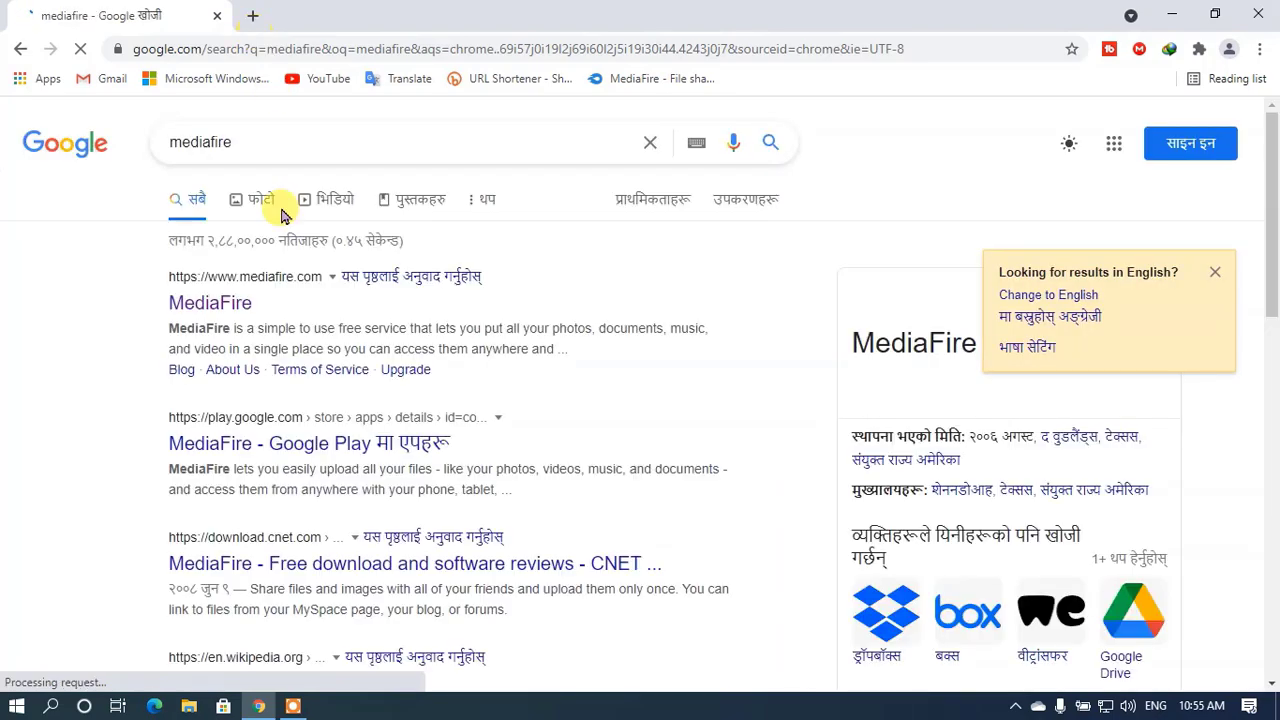
click(229, 304)
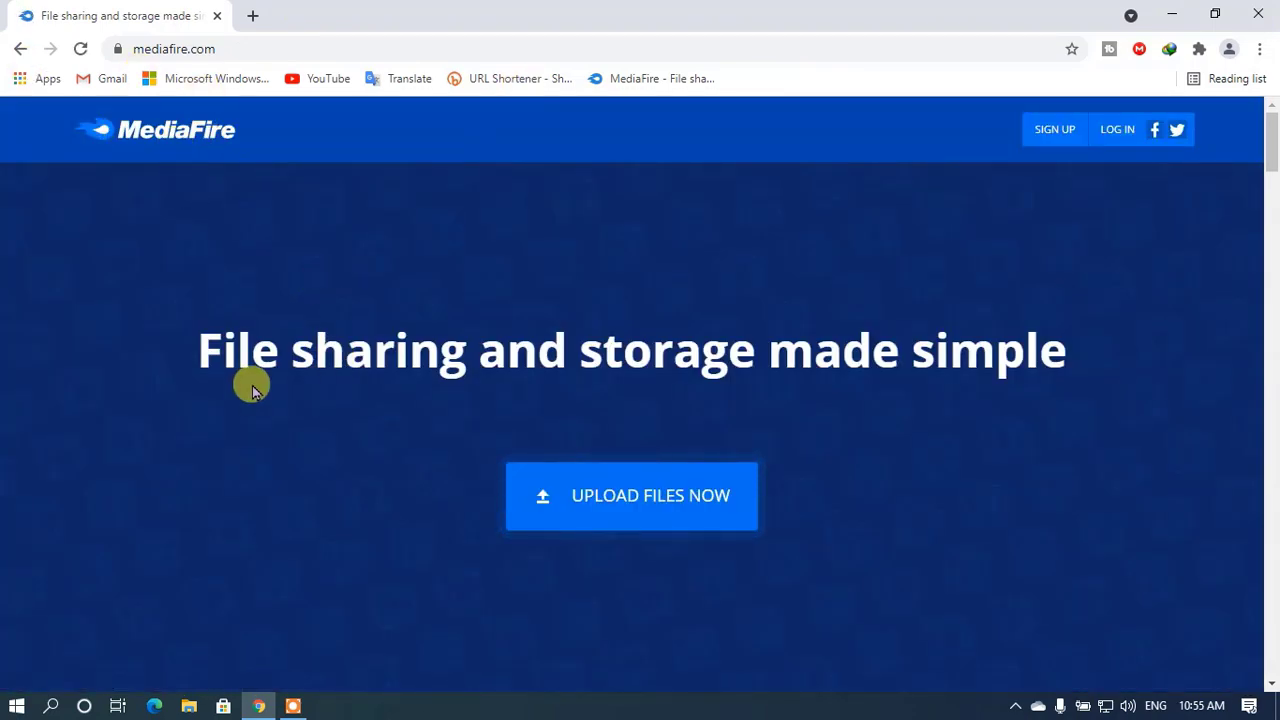
Step: Look over the MediaFire homepage and choose UPLOAD FILES NOW to reach My Files
drag(200, 337, 1077, 371)
click(363, 391)
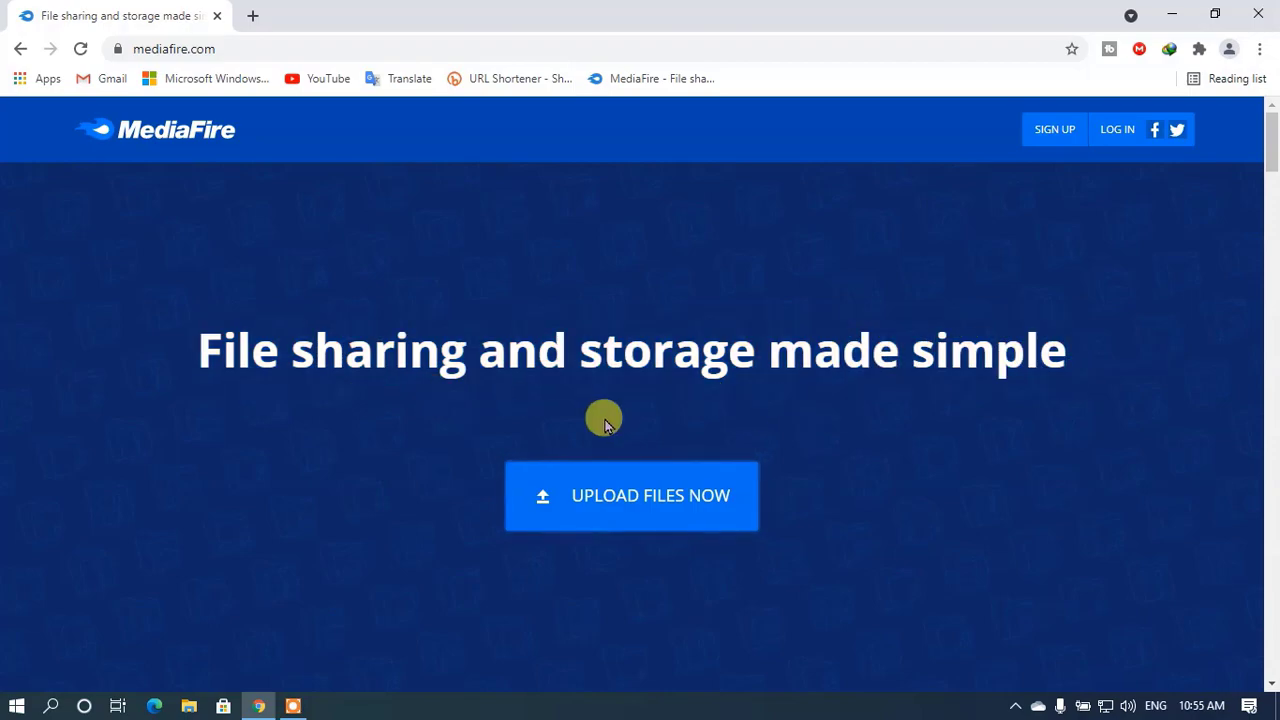
scroll(758, 369, down, 2)
scroll(758, 369, up, 2)
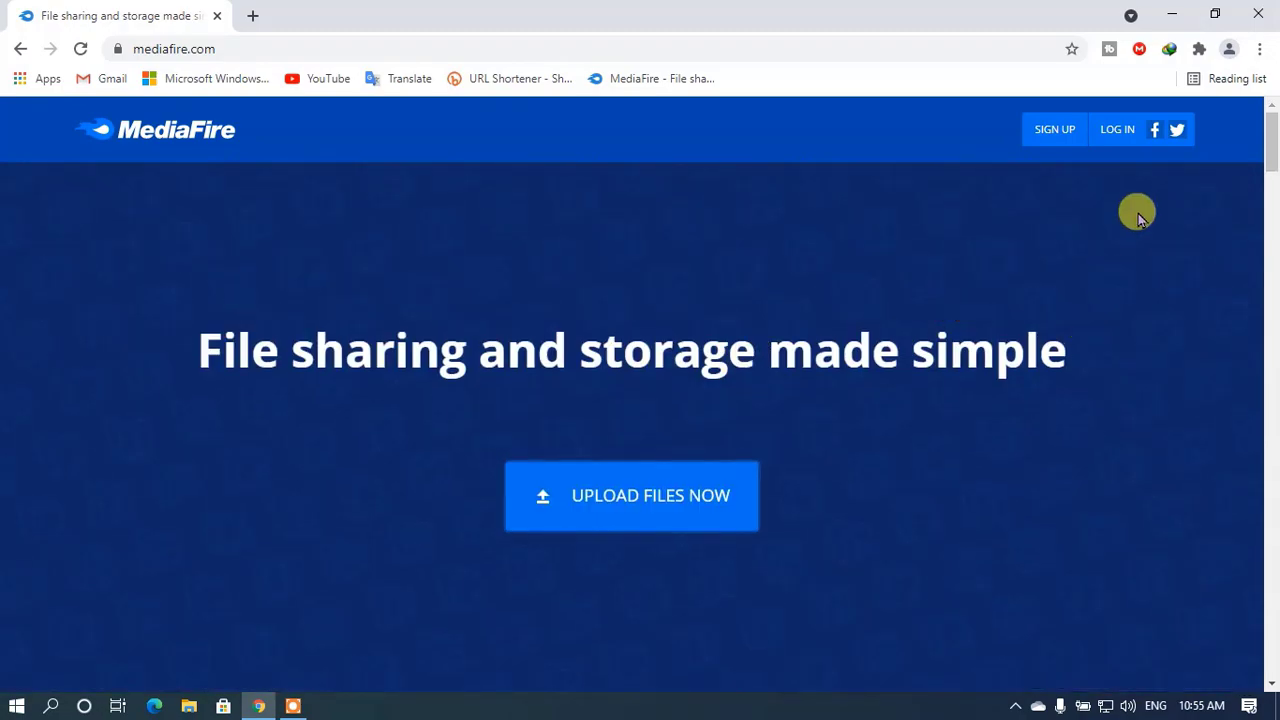
click(655, 505)
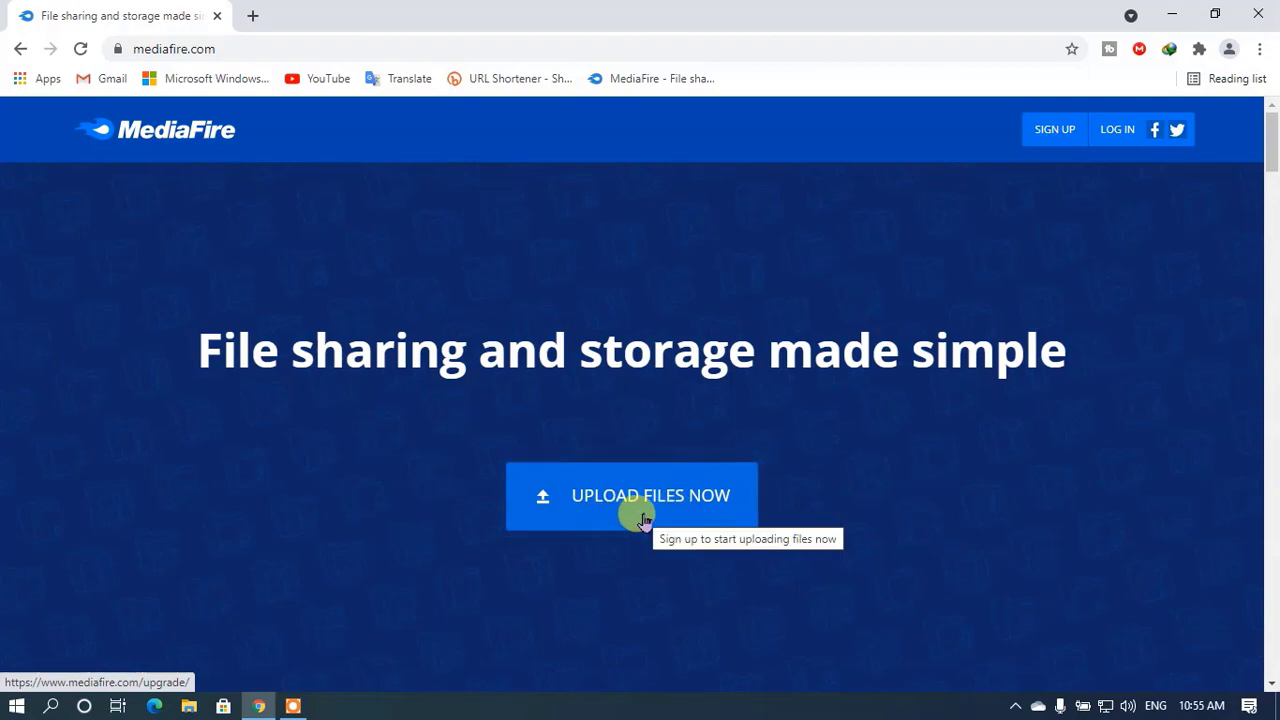
click(658, 515)
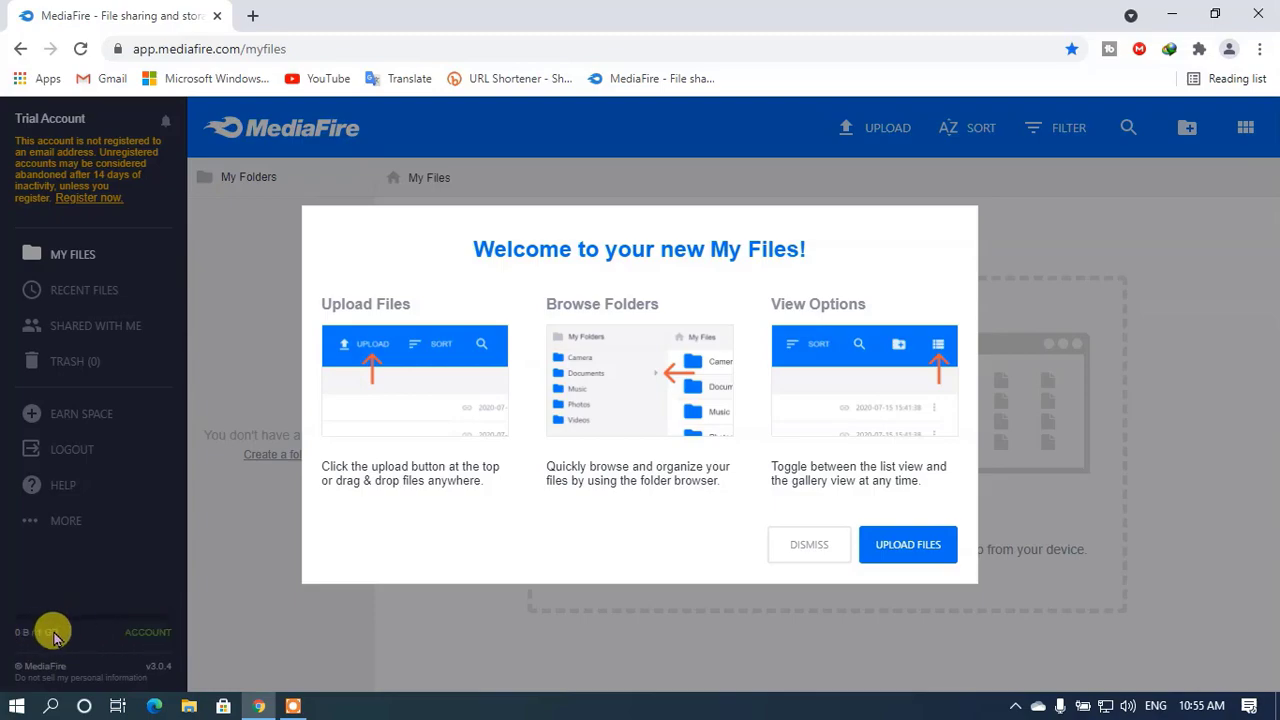
Step: Dismiss the welcome tour and bring up the Select Files to Upload panel
click(790, 543)
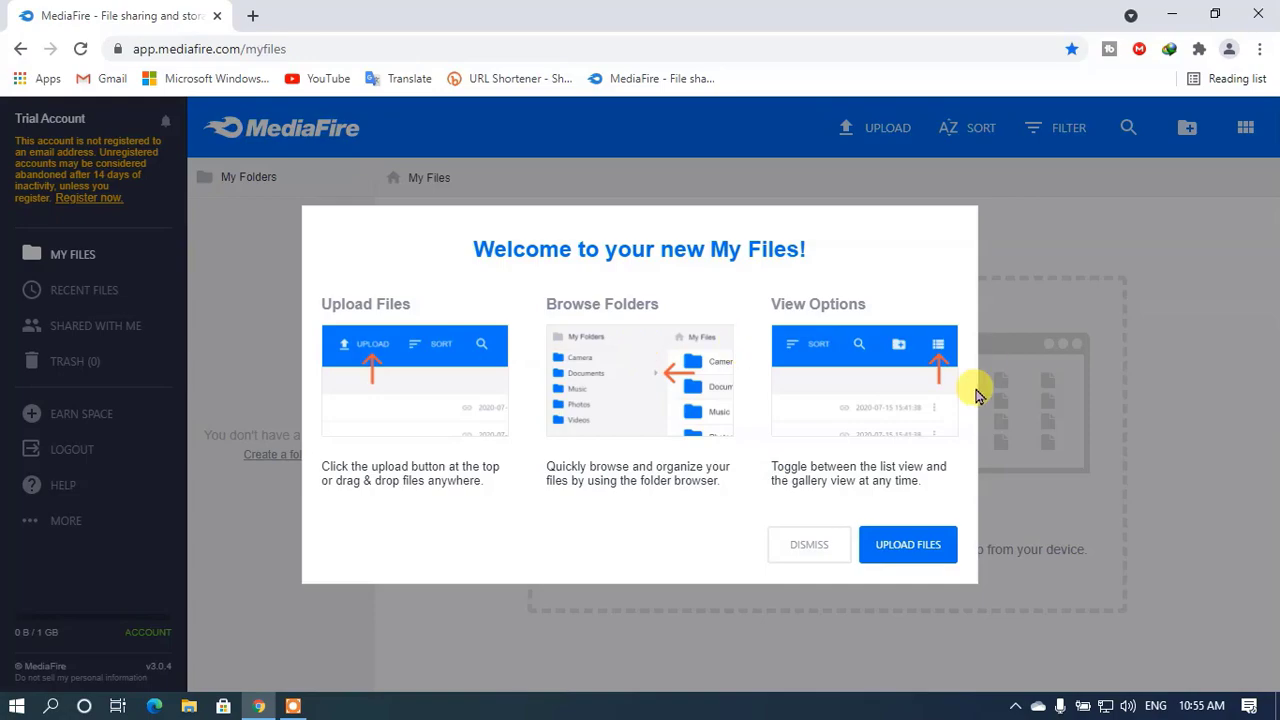
click(812, 545)
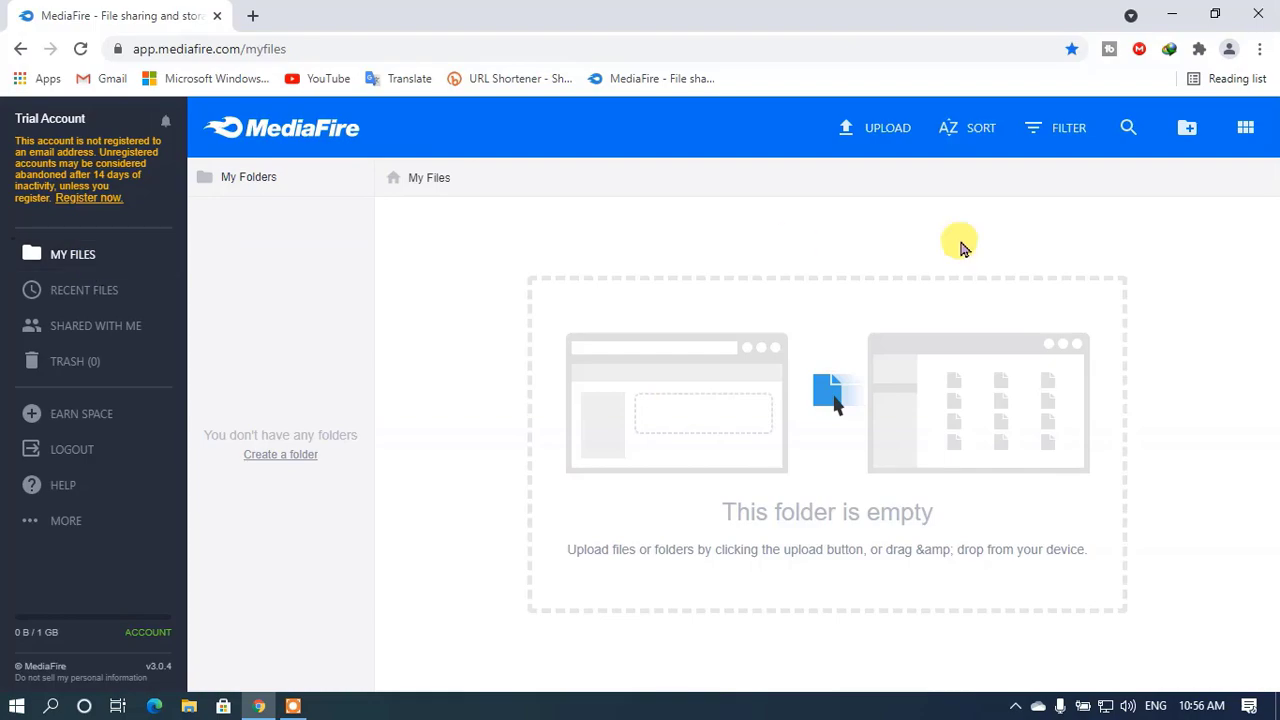
click(873, 130)
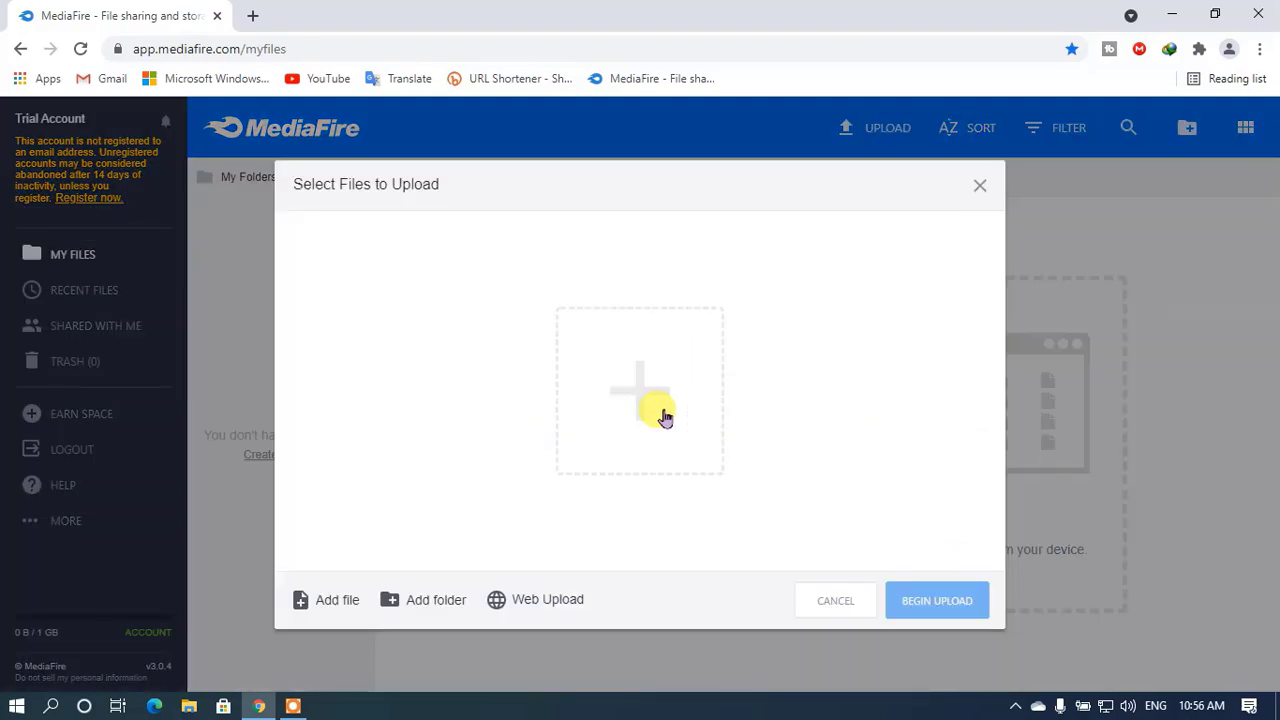
Step: Try adding WINDOWS 11 NEW RELEASED.iso, then close the upload panel and log out
click(628, 388)
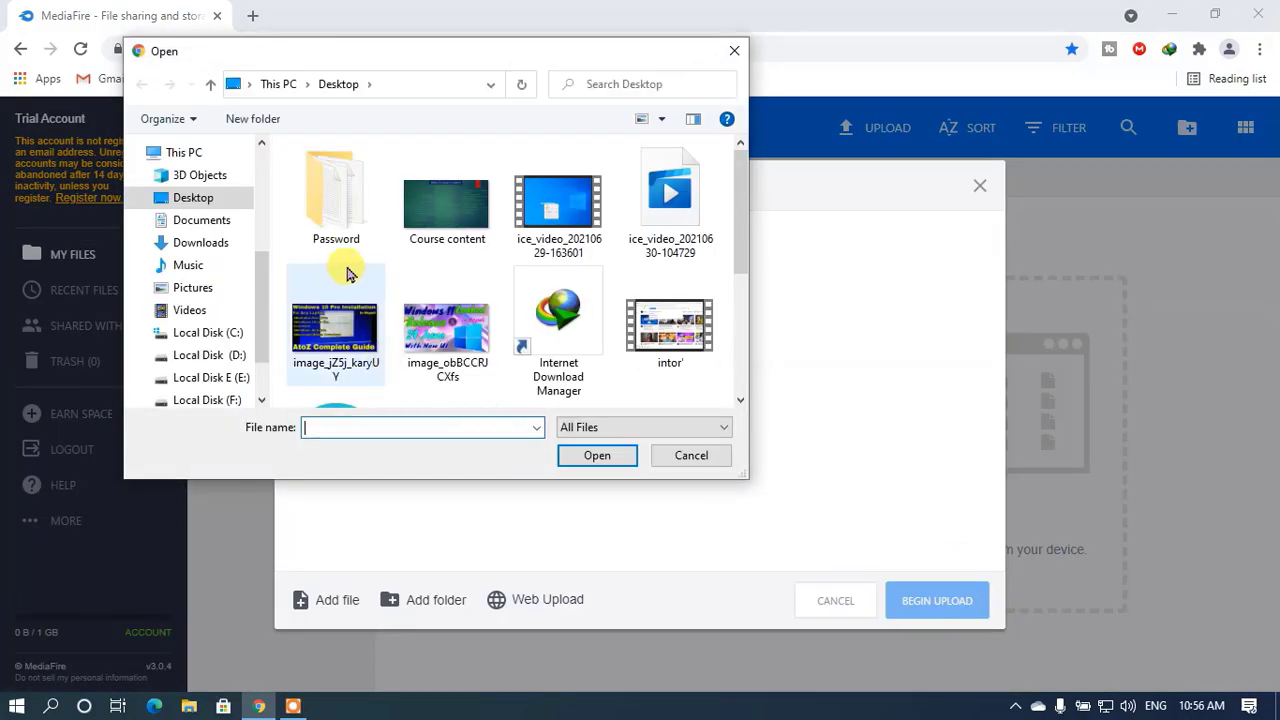
scroll(347, 274, down, 3)
click(382, 271)
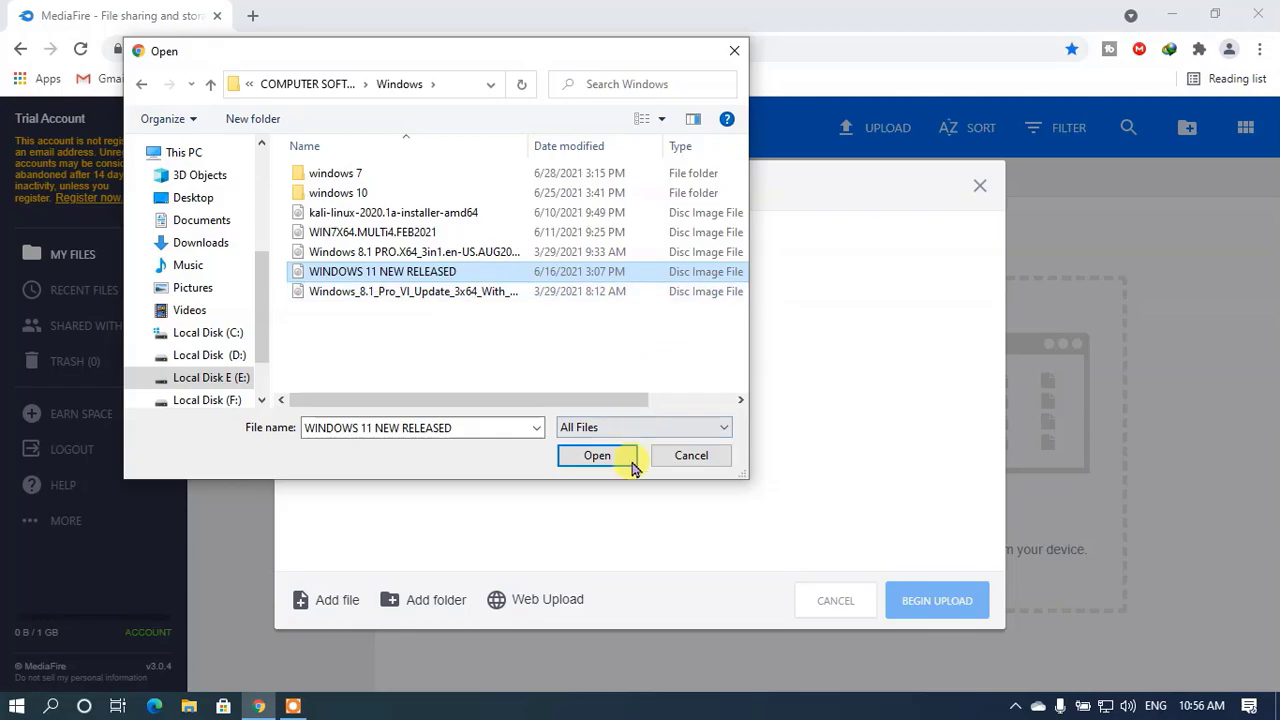
click(599, 456)
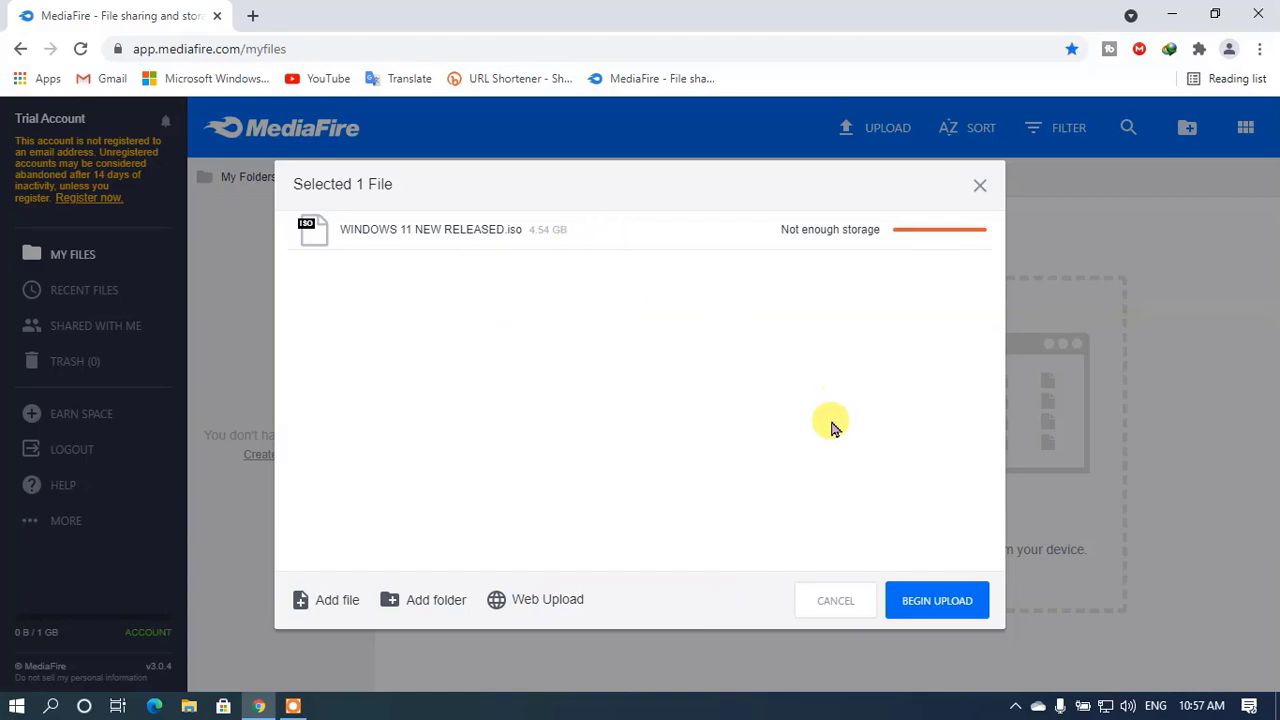
click(979, 186)
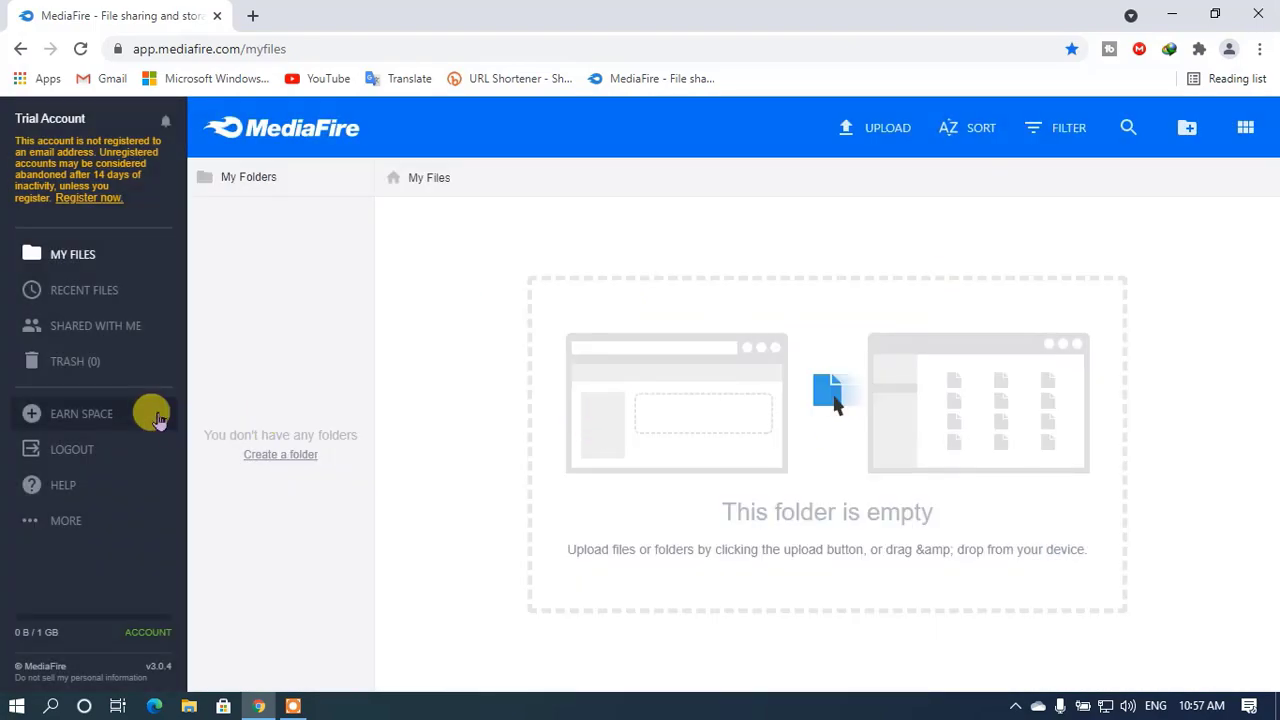
click(75, 446)
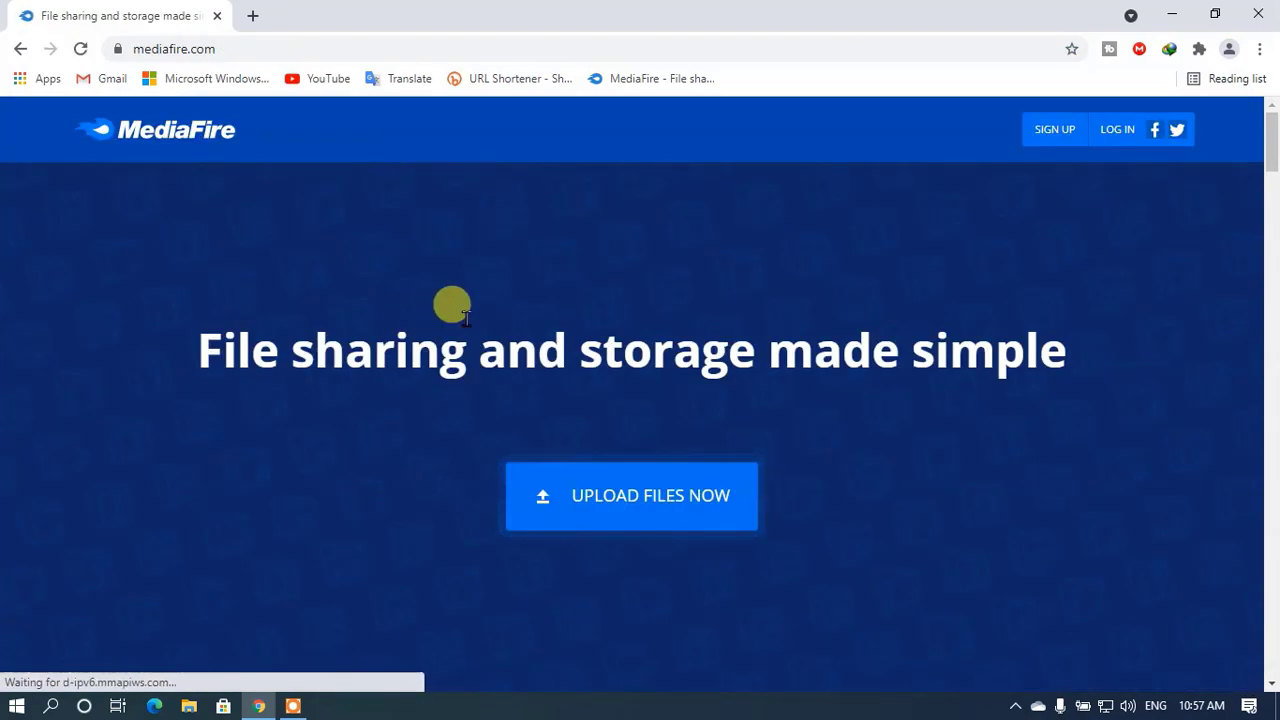
Step: From the logged-out homepage, go to SIGN UP to reach the plan selection page
drag(194, 331, 826, 297)
click(835, 308)
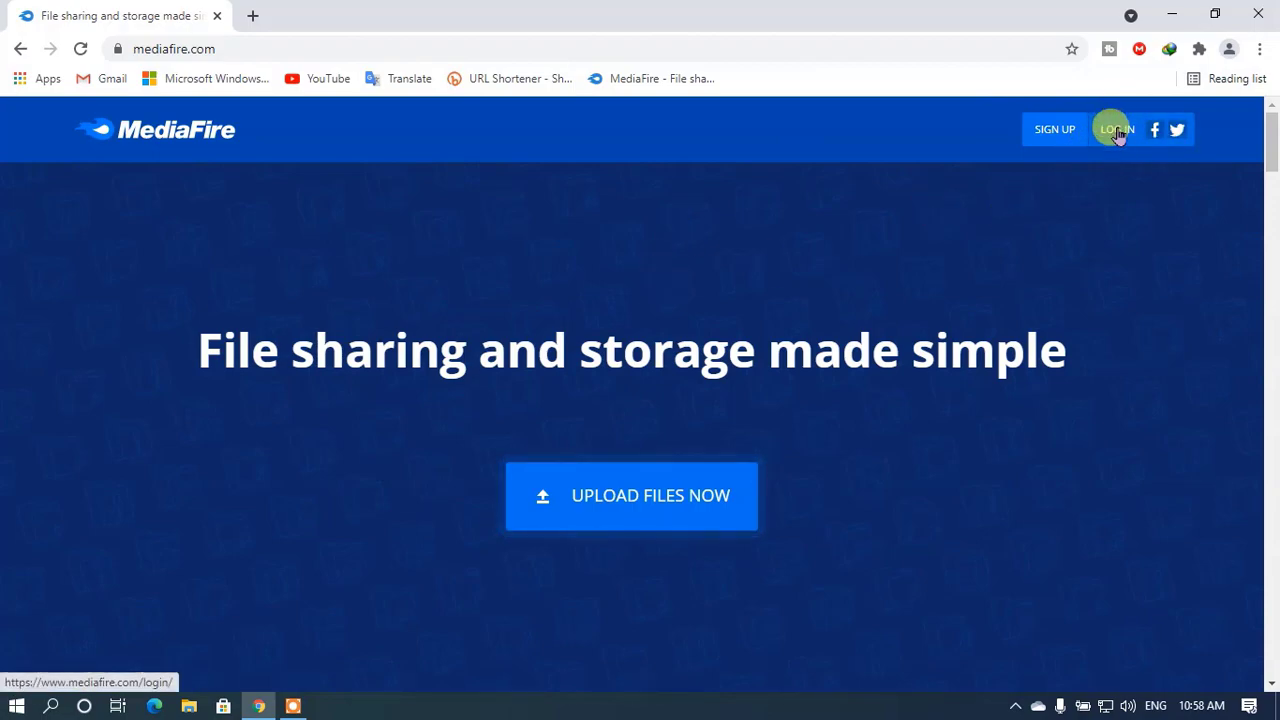
click(1057, 134)
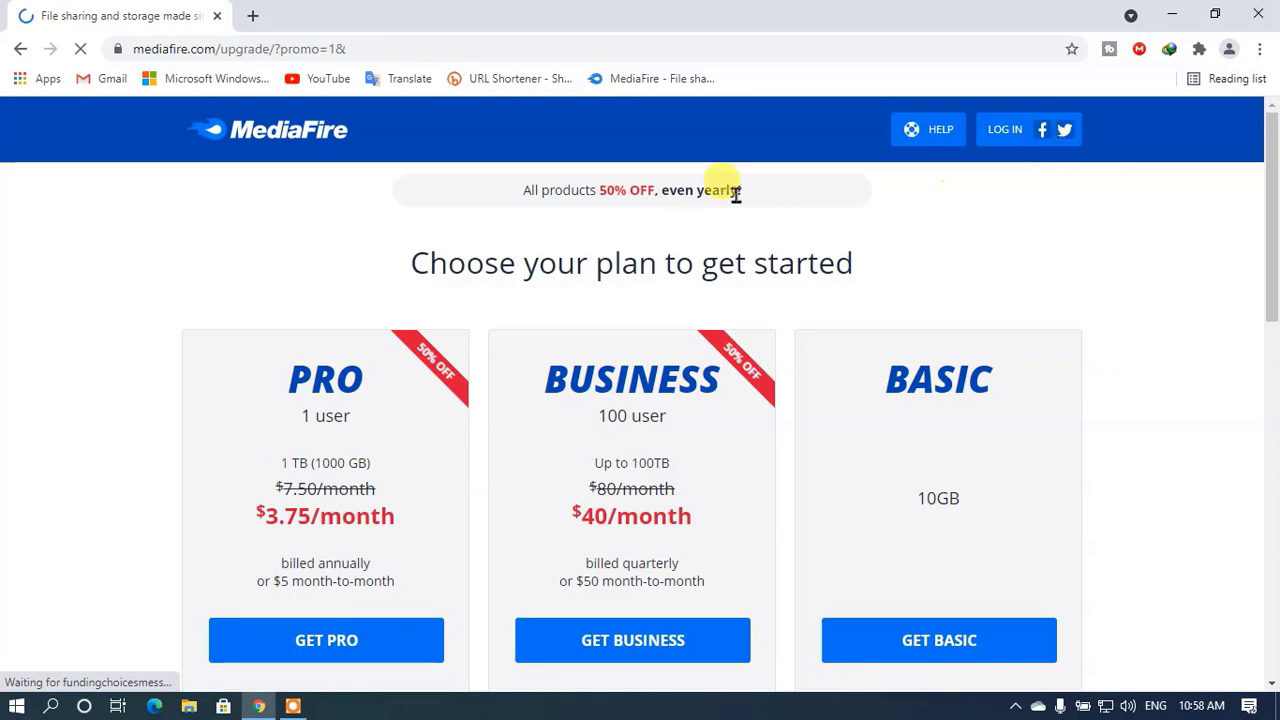
Step: Compare the Pro, Business and Basic plans and choose GET BASIC
scroll(560, 270, down, 3)
scroll(285, 355, up, 1)
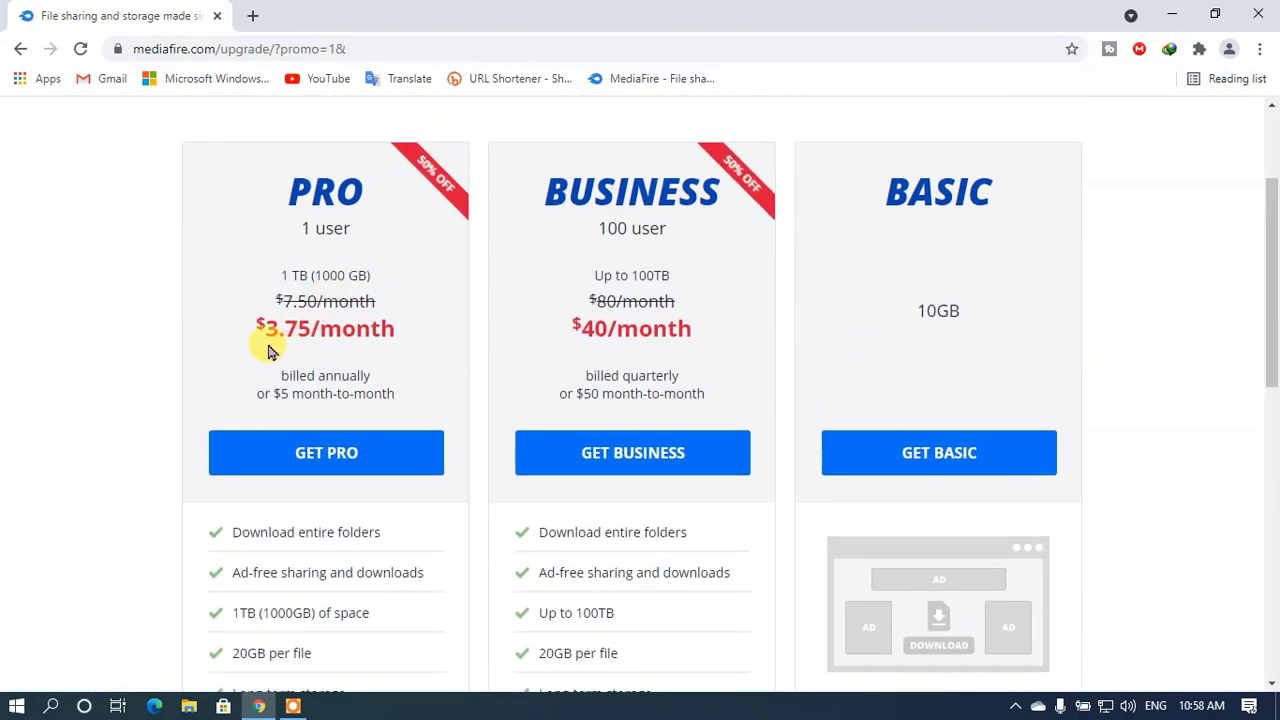
click(426, 328)
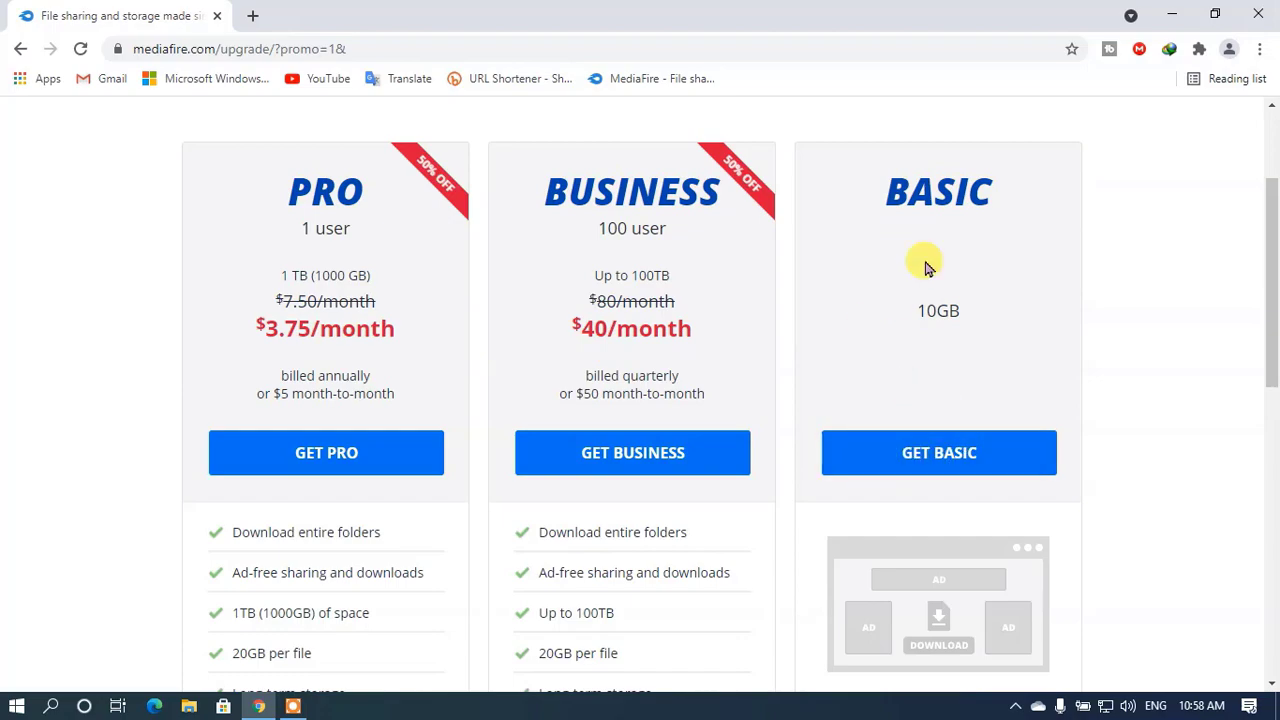
drag(899, 184, 1003, 190)
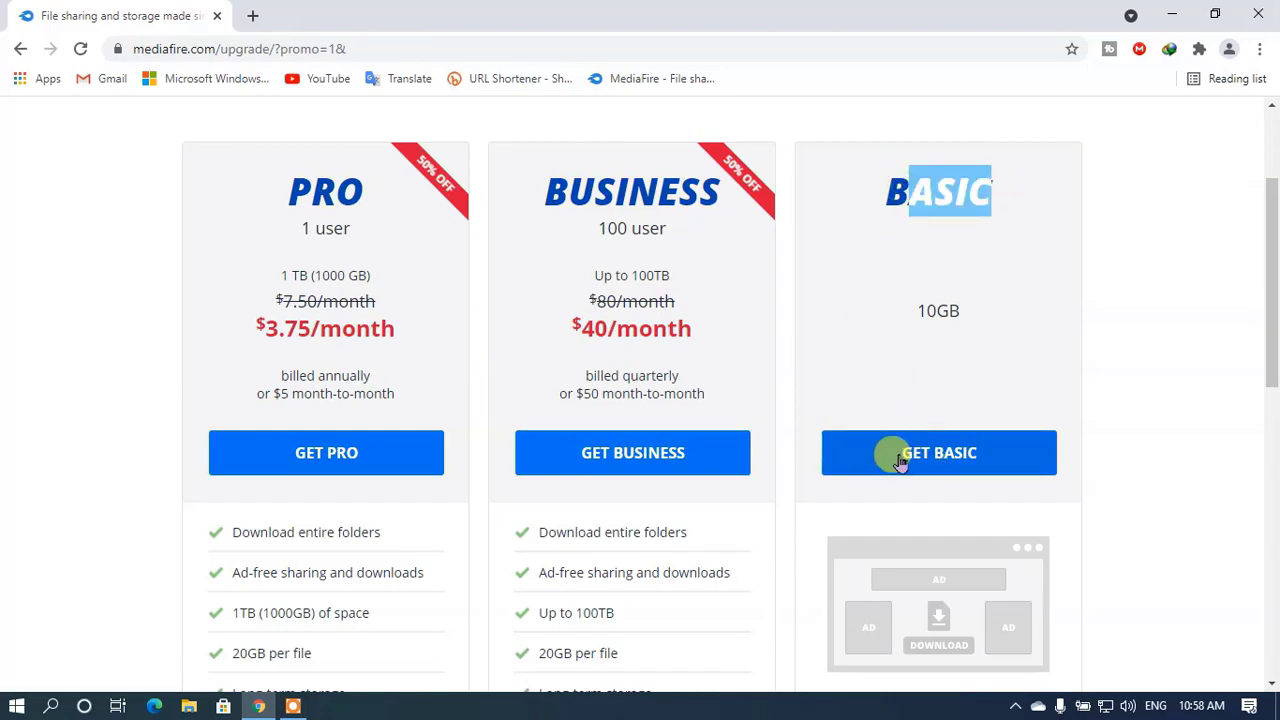
click(940, 454)
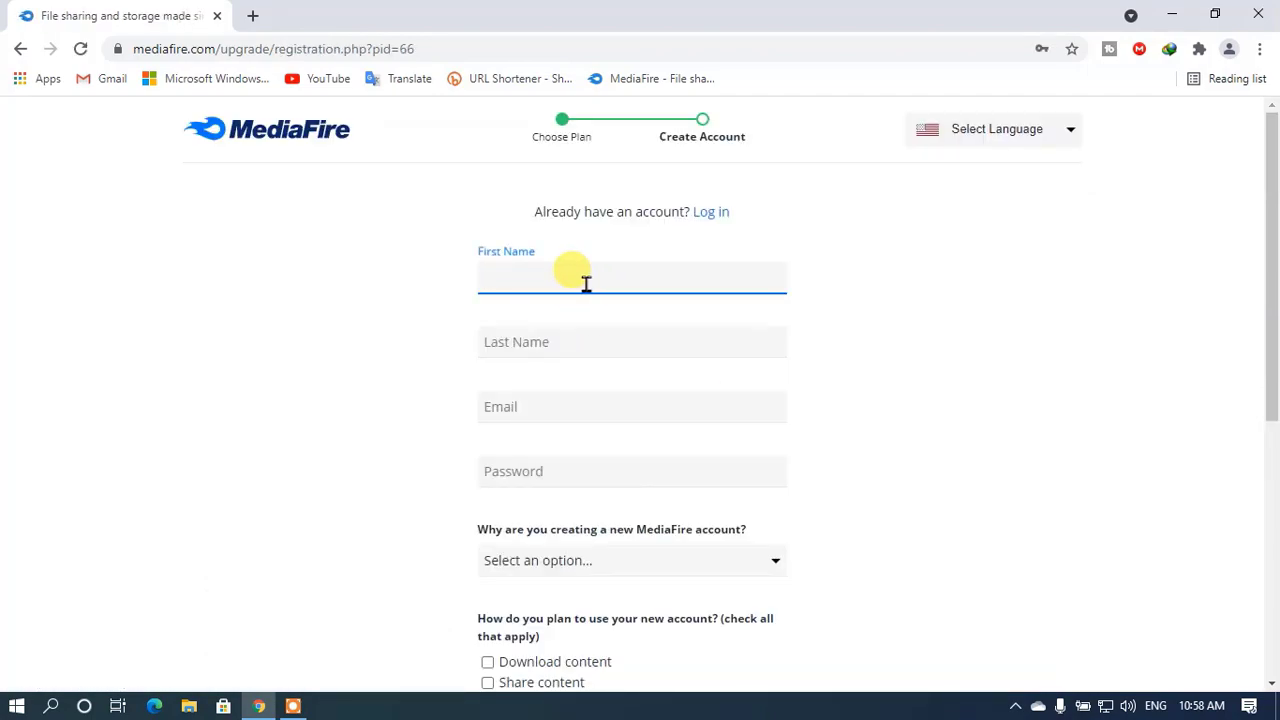
Step: Enter the first and last name and fill the e-mail field from a browser suggestion
text(Ma)
click(580, 345)
text(Babu)
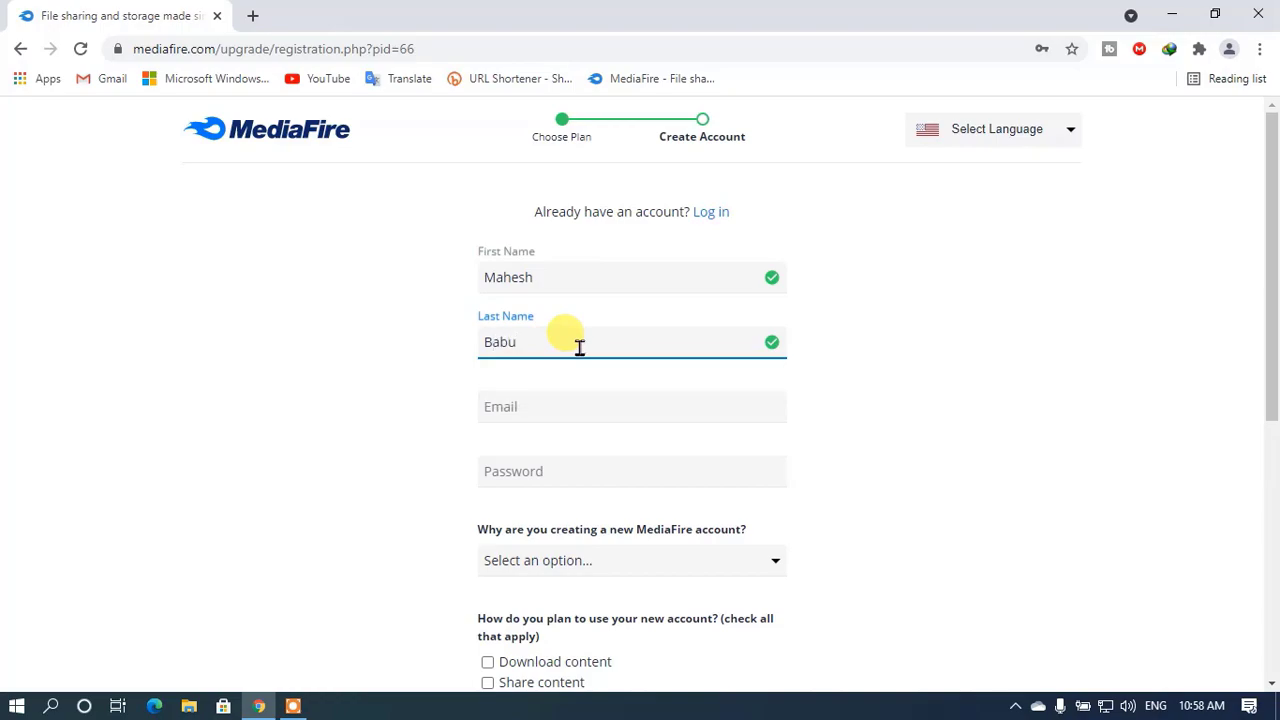
click(577, 402)
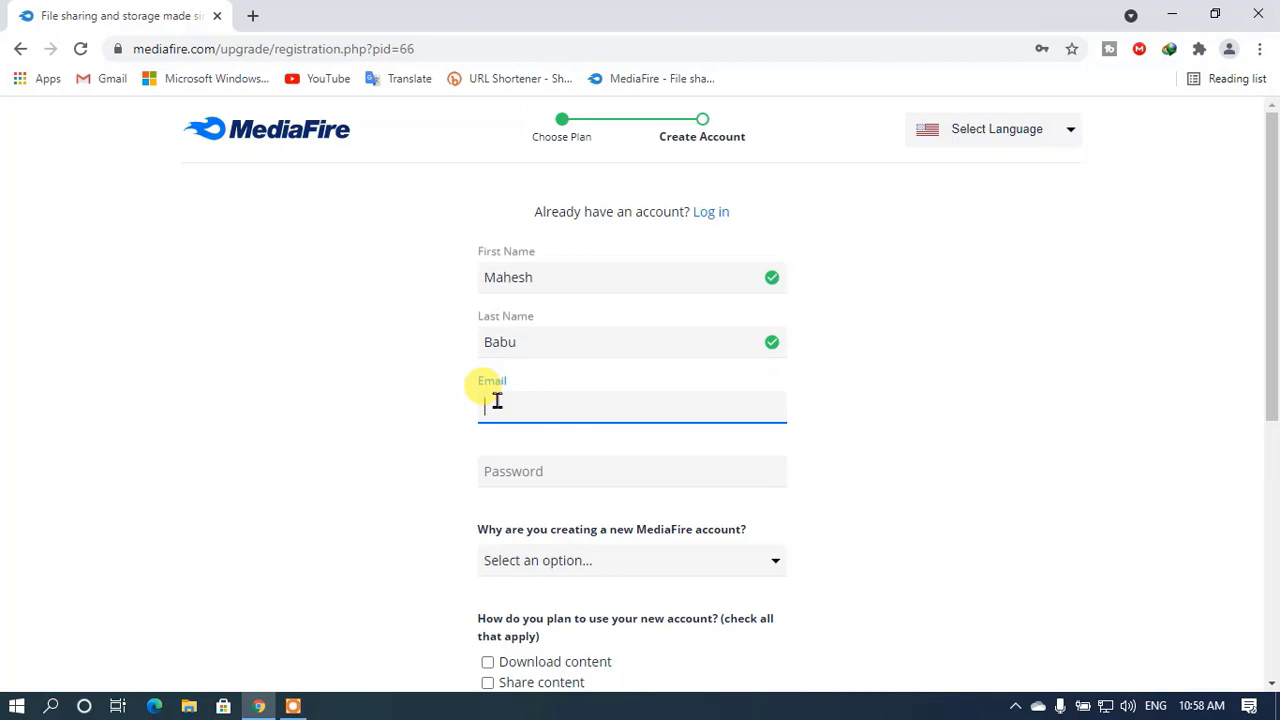
click(666, 443)
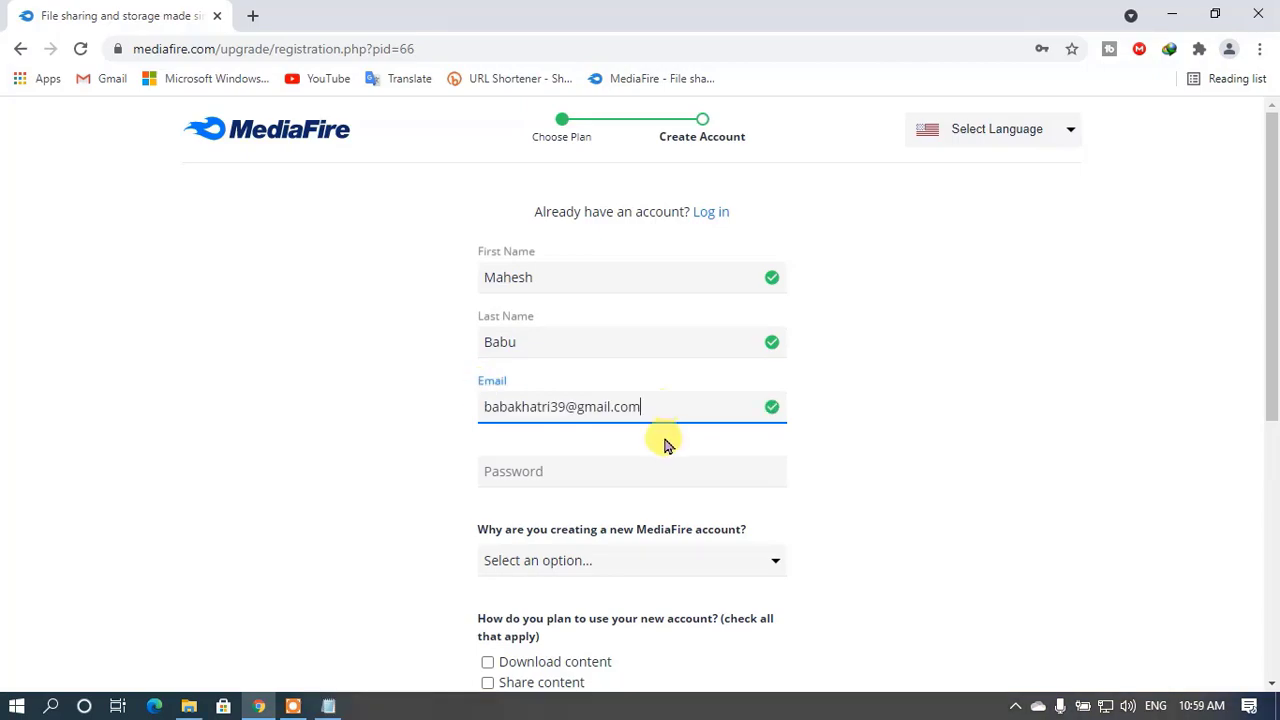
drag(688, 396, 480, 400)
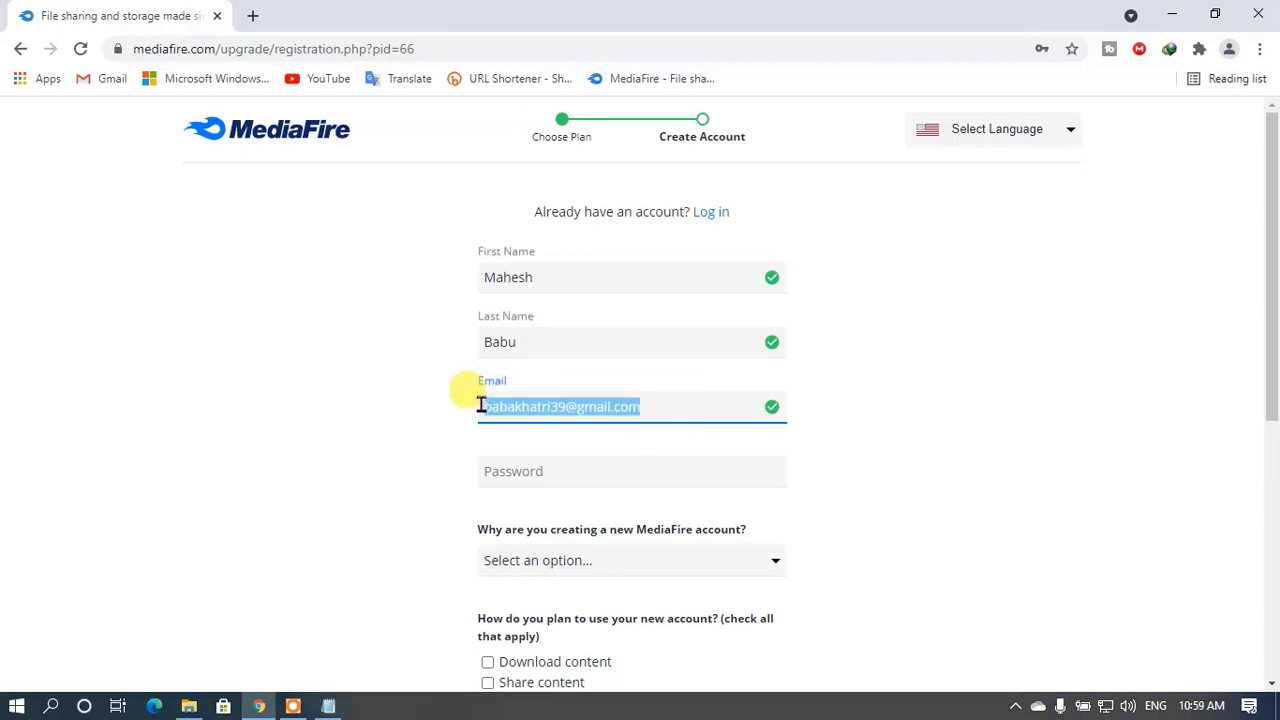
click(670, 395)
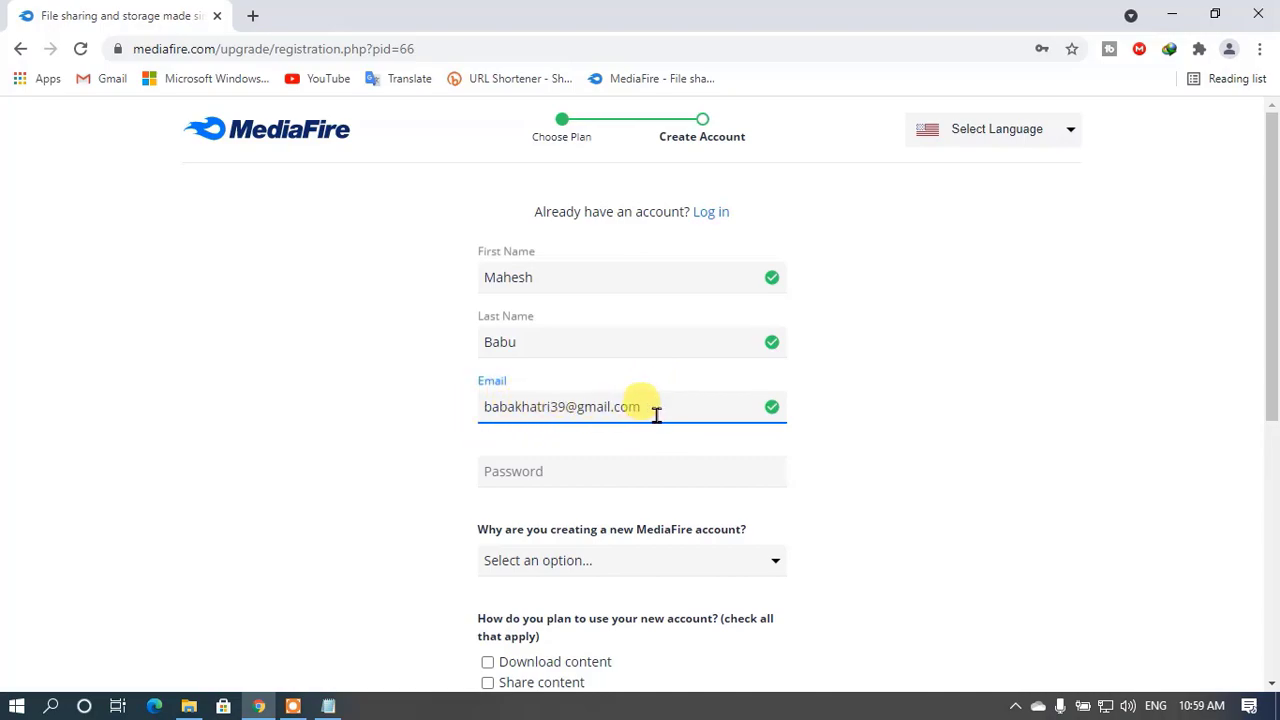
drag(661, 406, 477, 406)
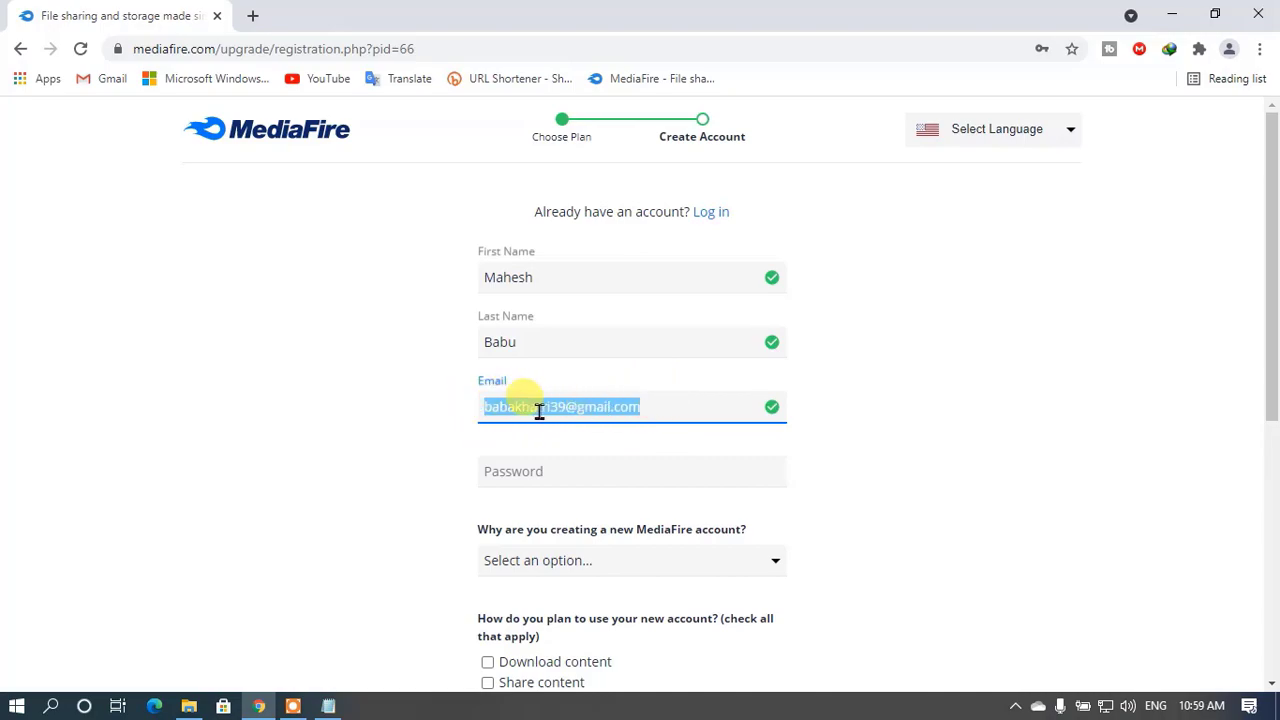
click(655, 403)
drag(660, 403, 470, 406)
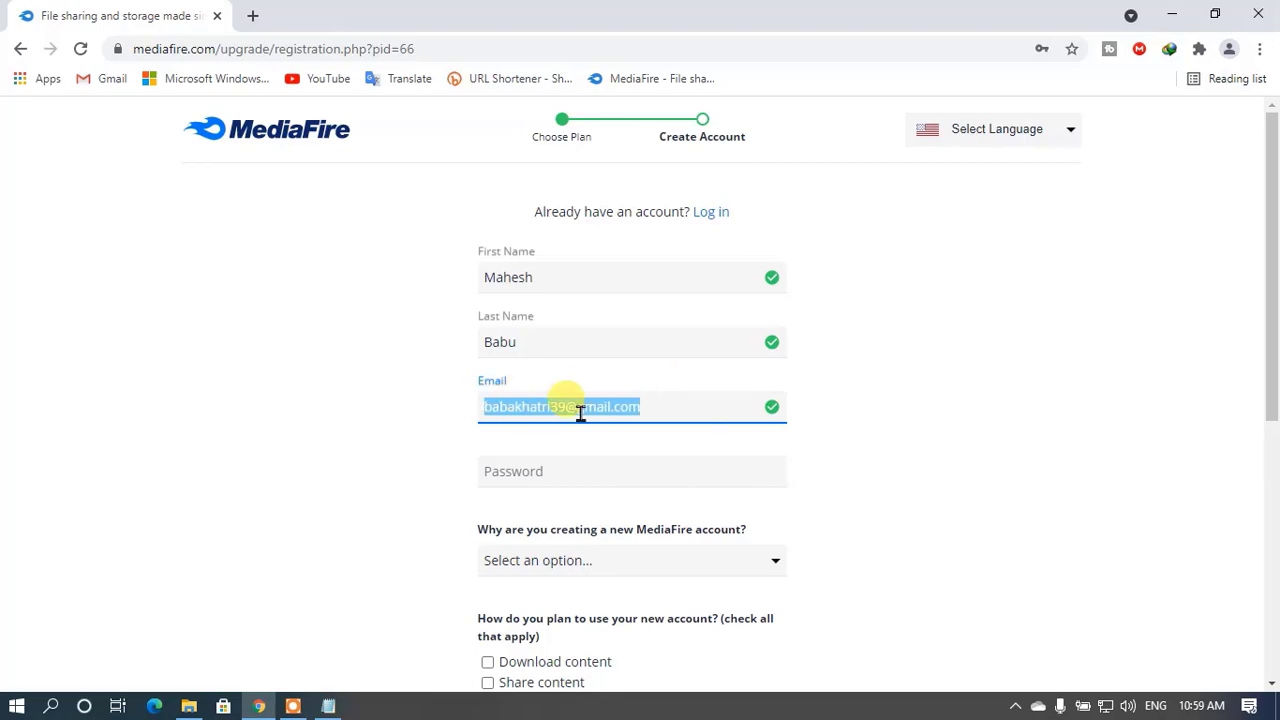
click(661, 404)
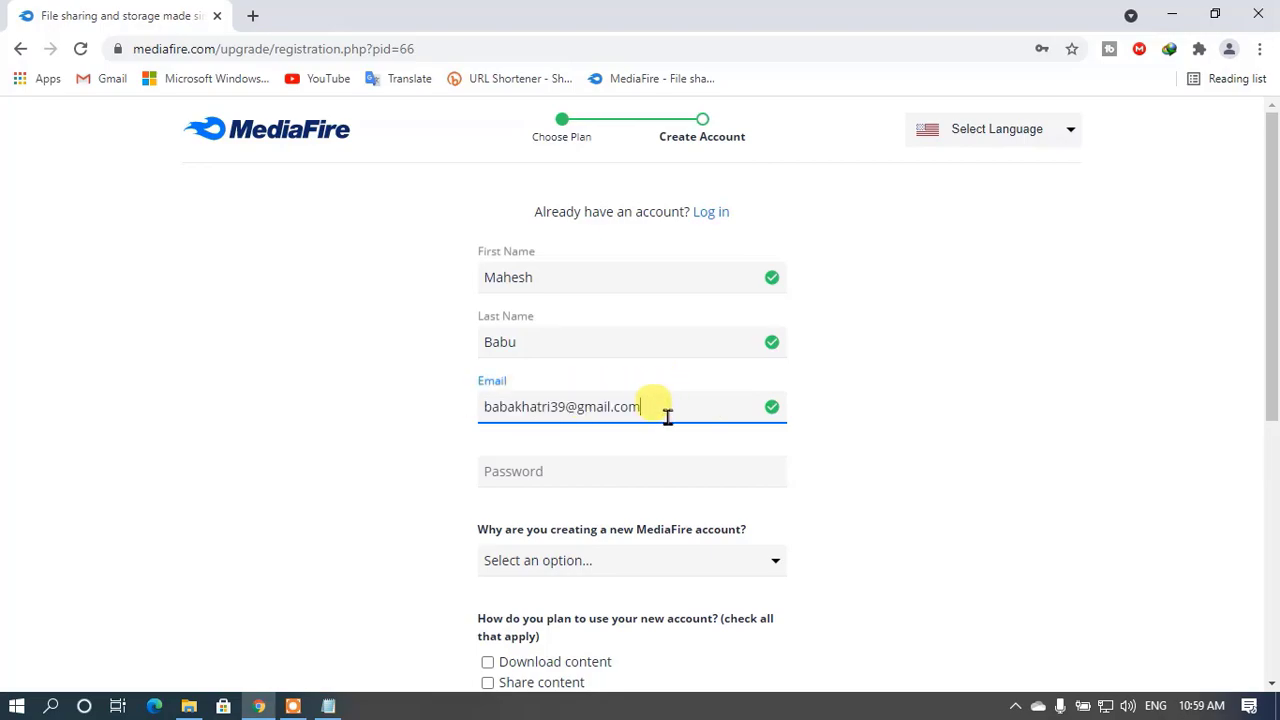
drag(667, 412, 476, 414)
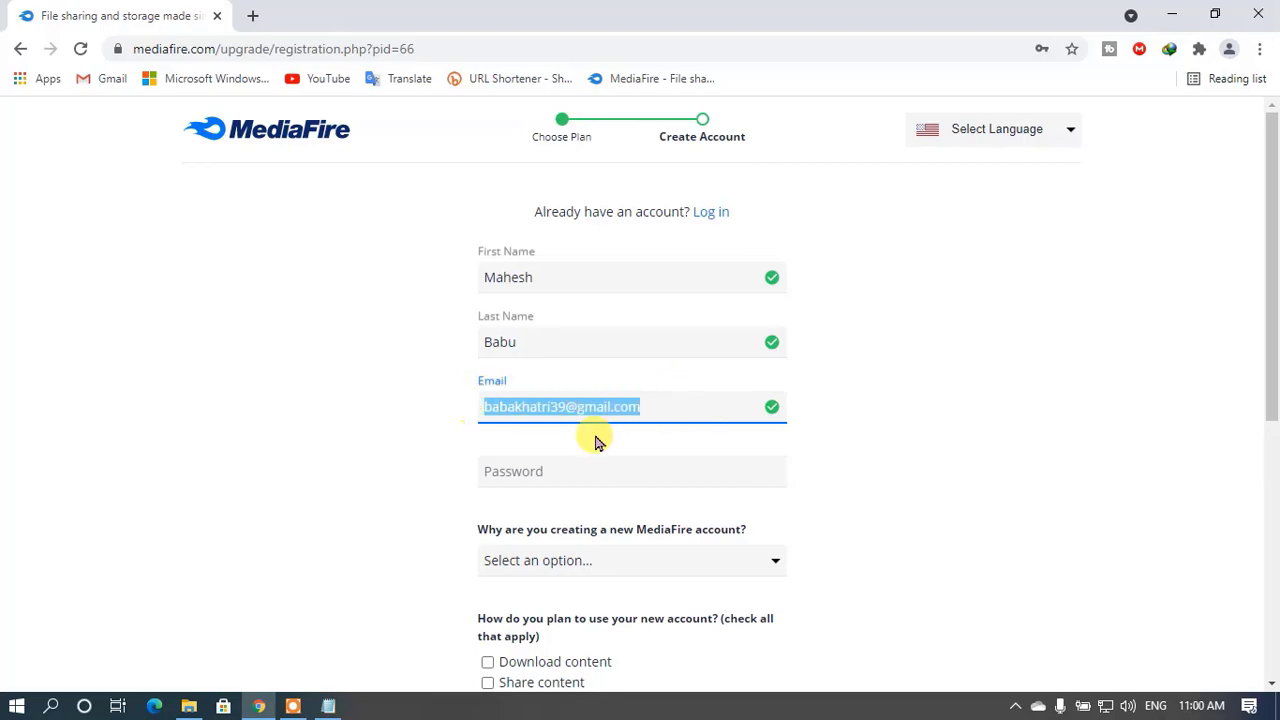
Step: Paste the account password into the Password field so it rates STRONG
click(526, 470)
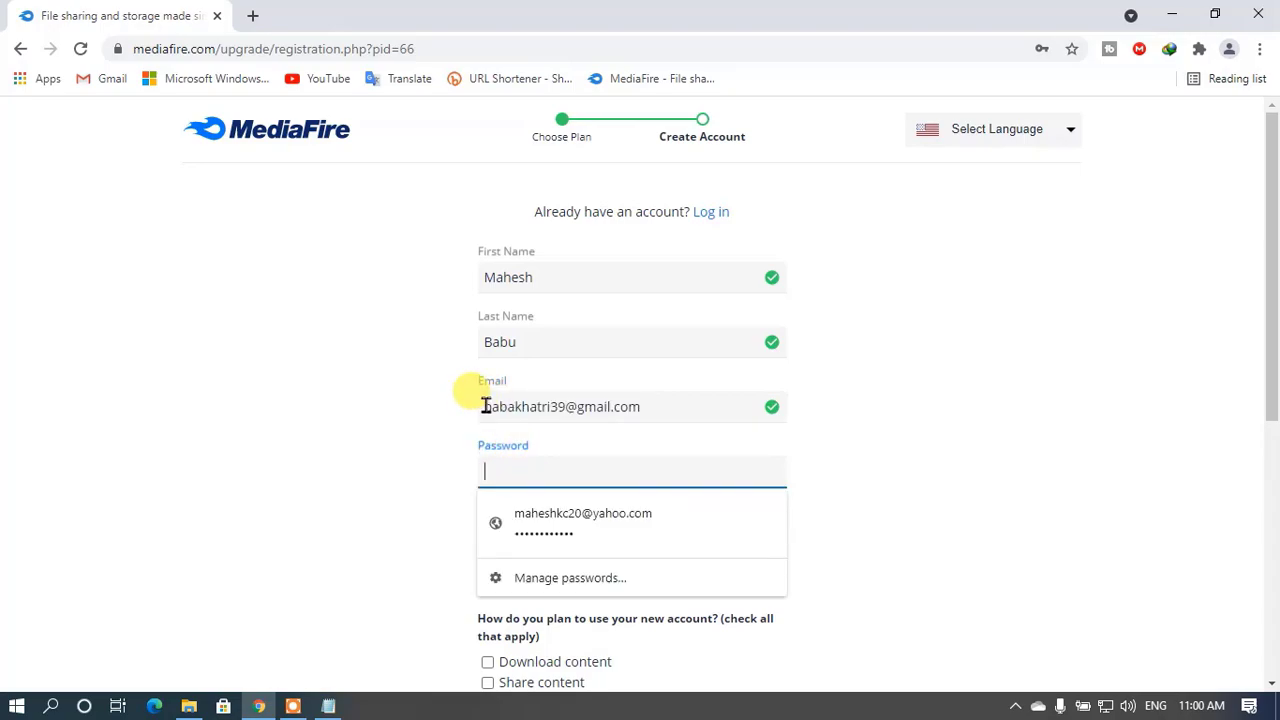
drag(484, 404, 611, 463)
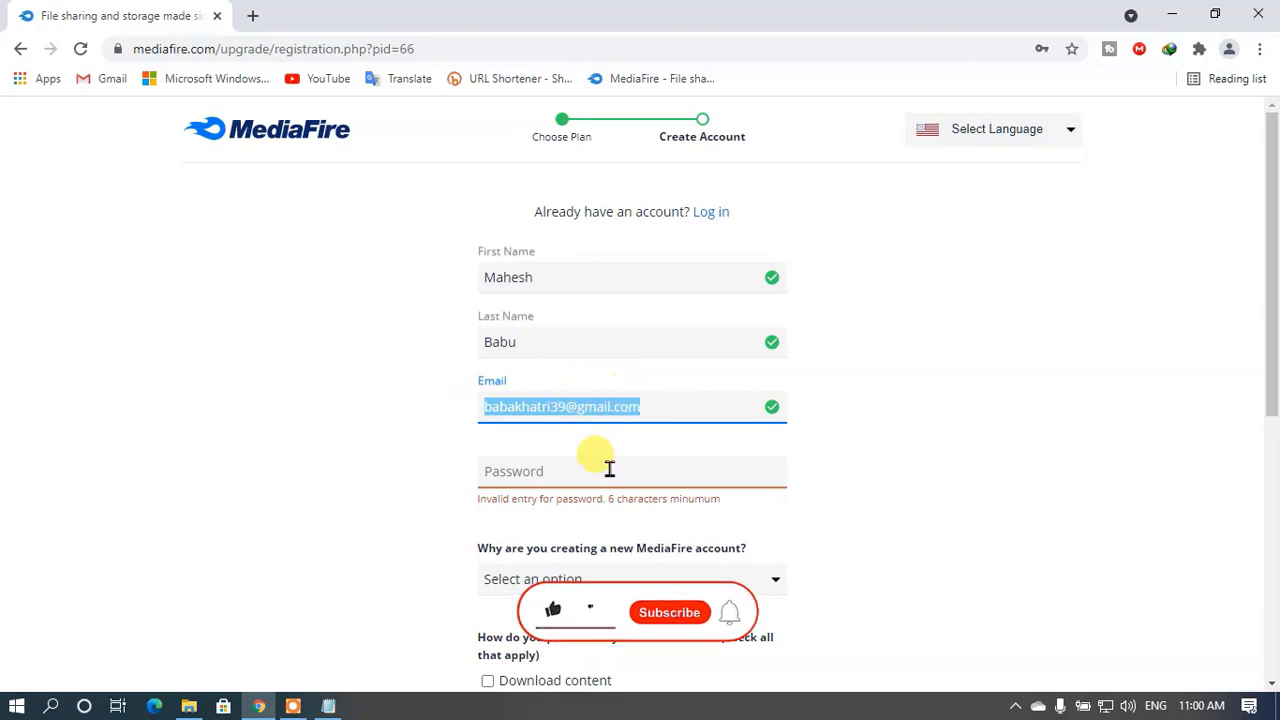
click(607, 469)
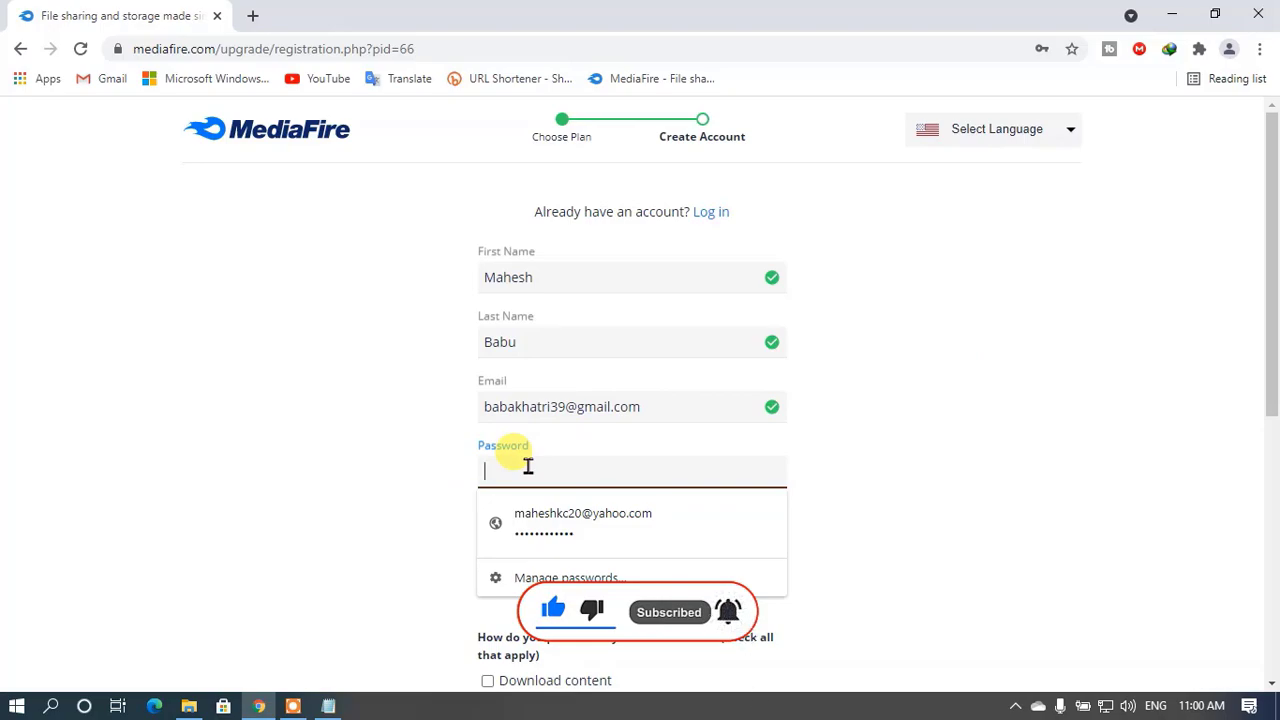
key(ctrl+v)
drag(608, 469, 471, 486)
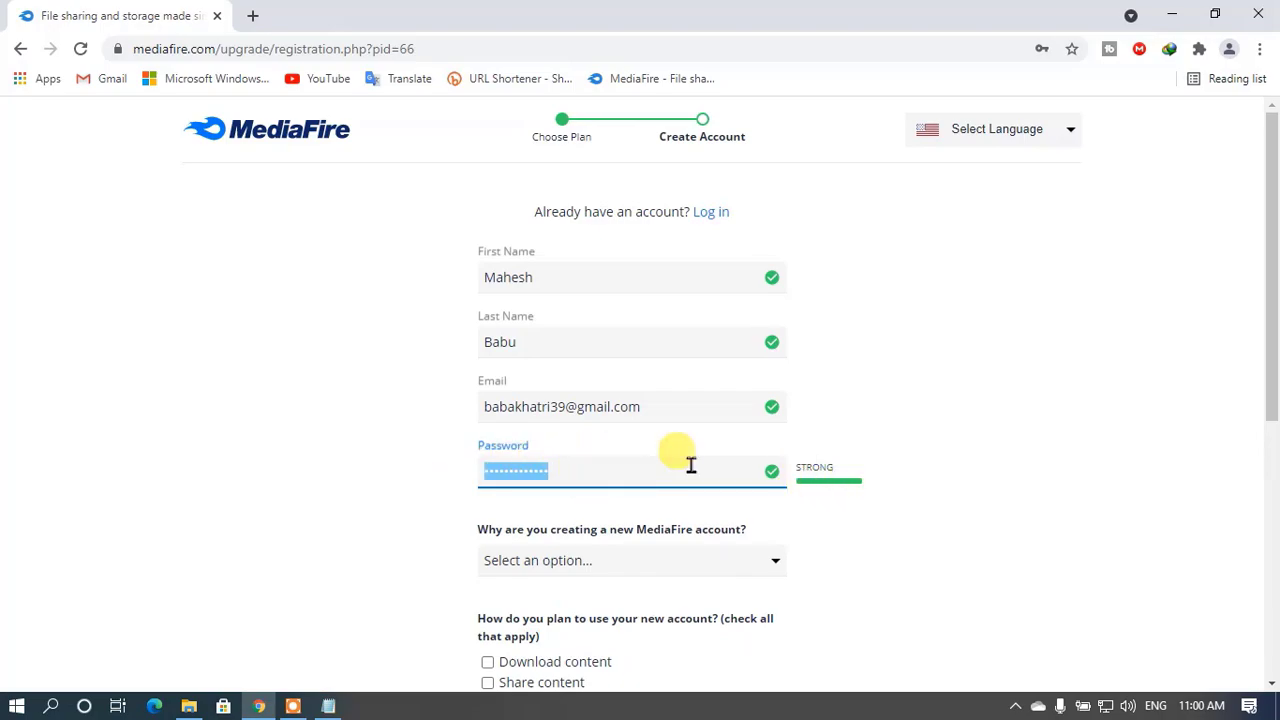
click(624, 462)
Step: Set the account purpose to Education and tick Share content
scroll(623, 523, down, 1)
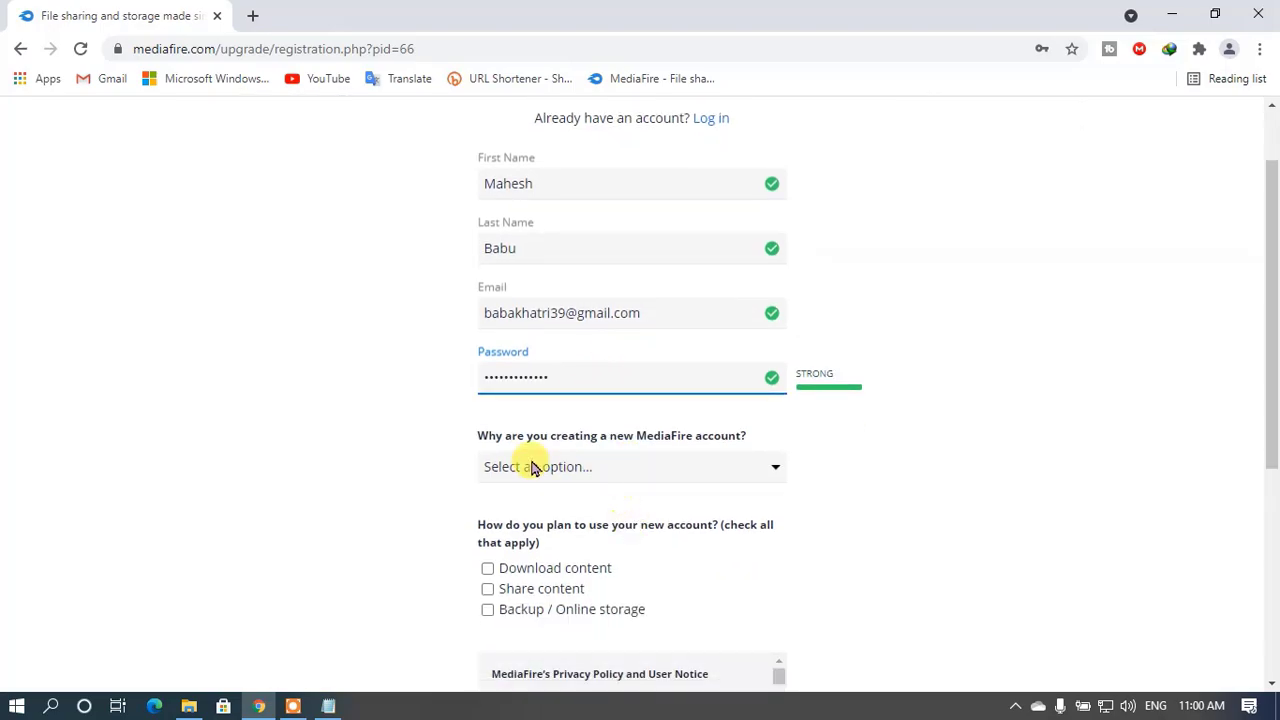
click(748, 463)
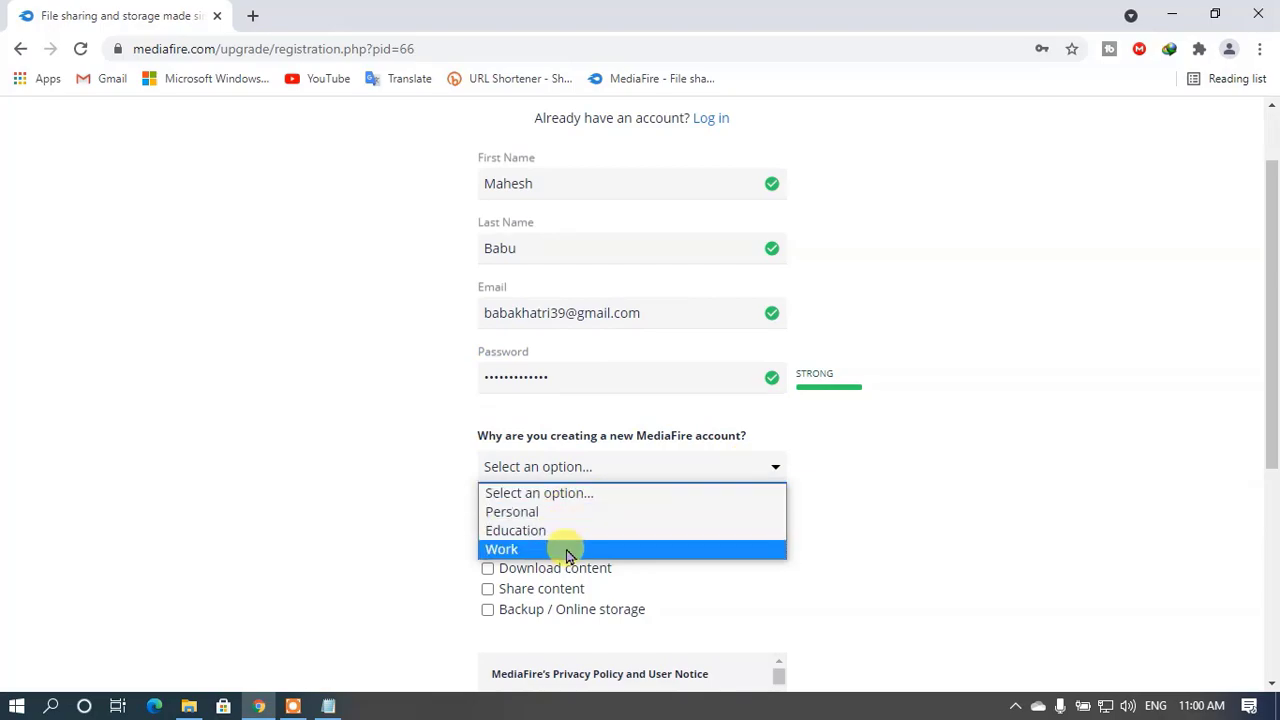
click(586, 530)
scroll(684, 528, down, 2)
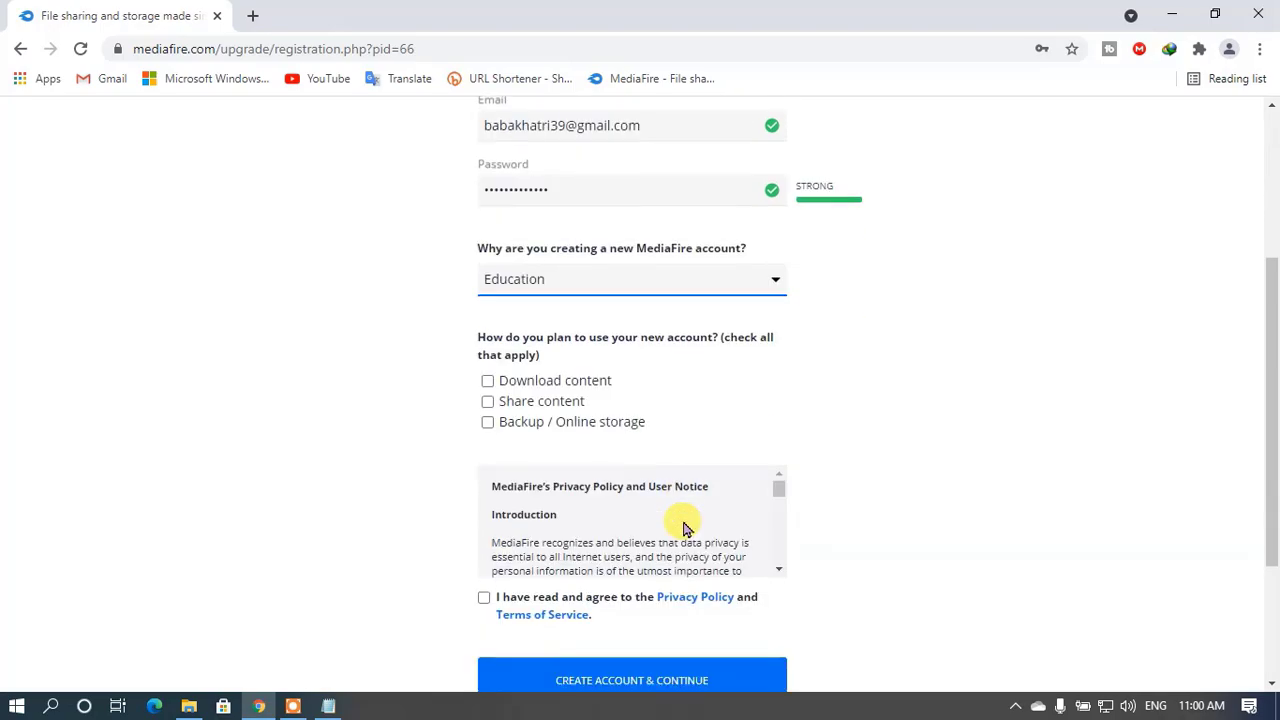
click(487, 402)
Step: Accept the Privacy Policy and Terms of Service and create the account
scroll(493, 478, down, 1)
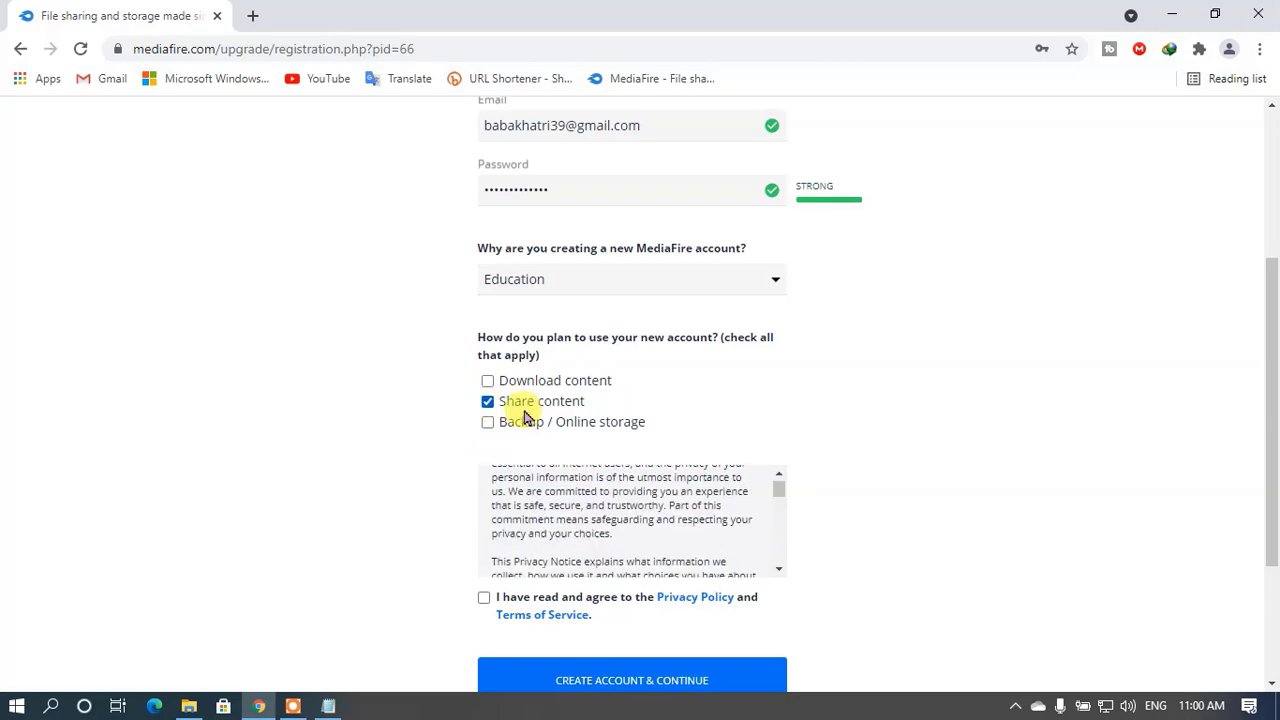
scroll(510, 445, down, 1)
click(488, 505)
scroll(585, 507, down, 1)
click(615, 512)
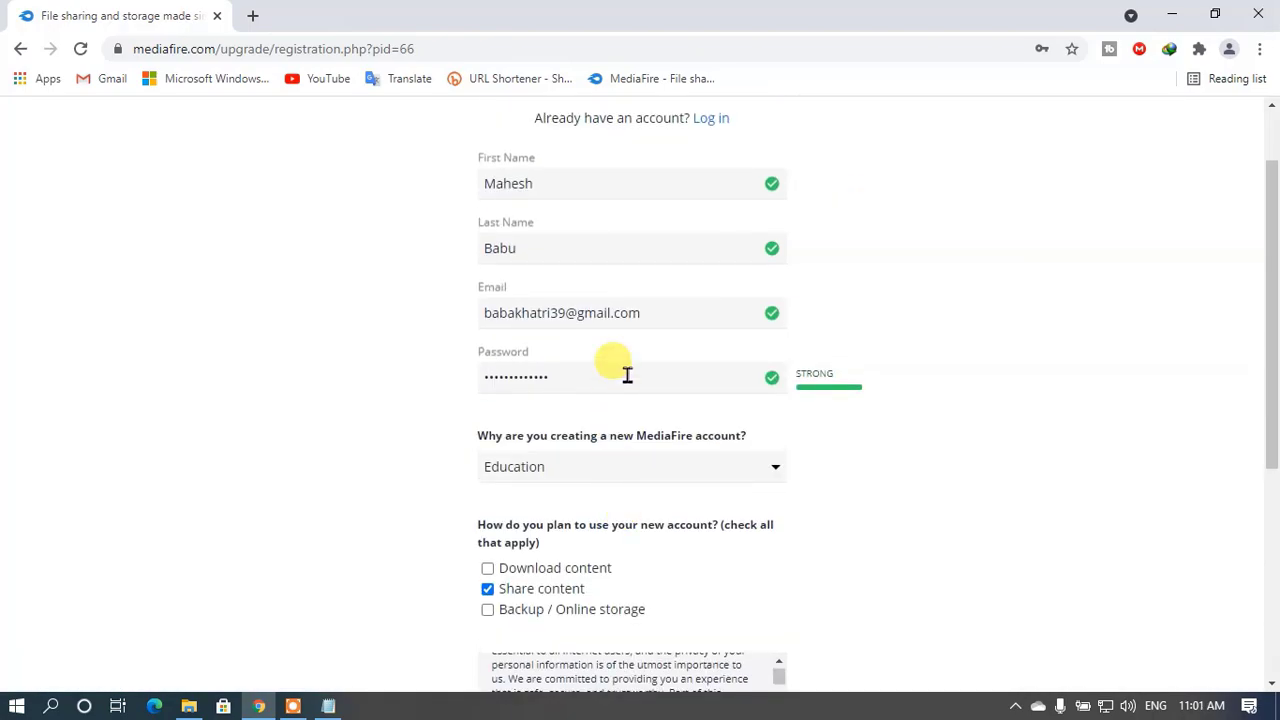
drag(663, 320, 755, 268)
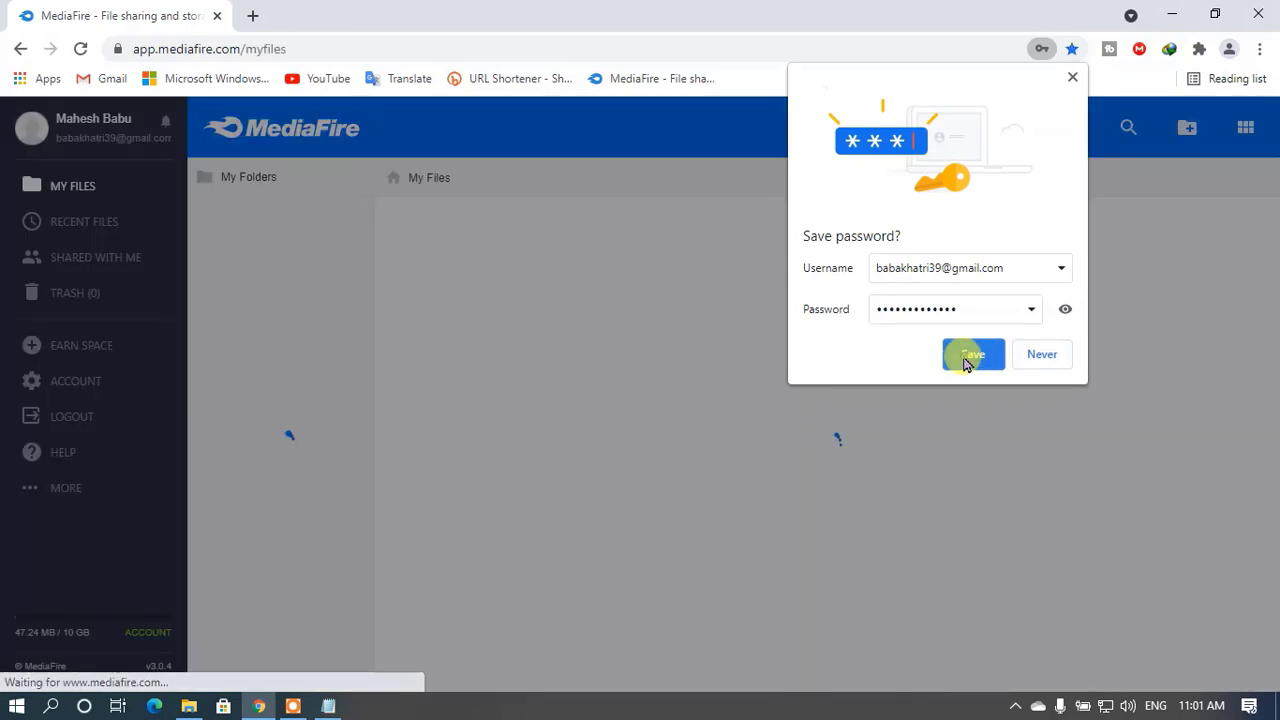
Step: Save the new password in Chrome and close the one-time Pro upgrade offer
click(975, 356)
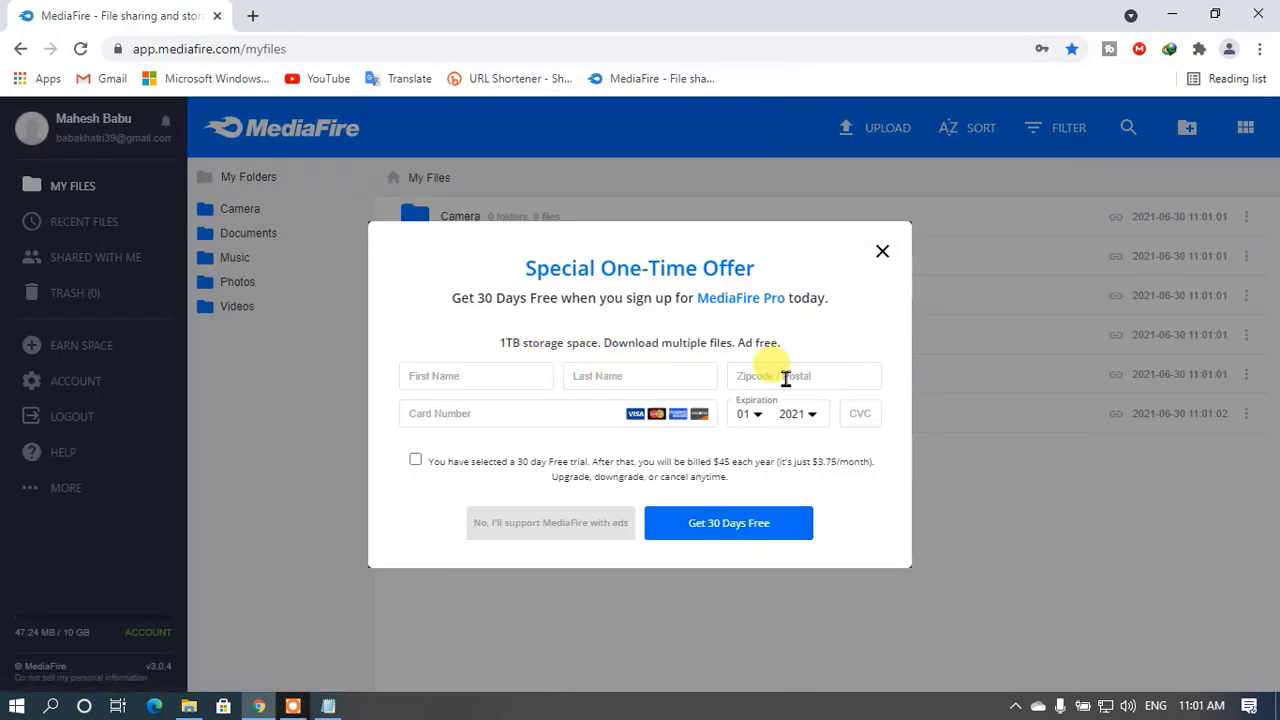
drag(518, 270, 755, 268)
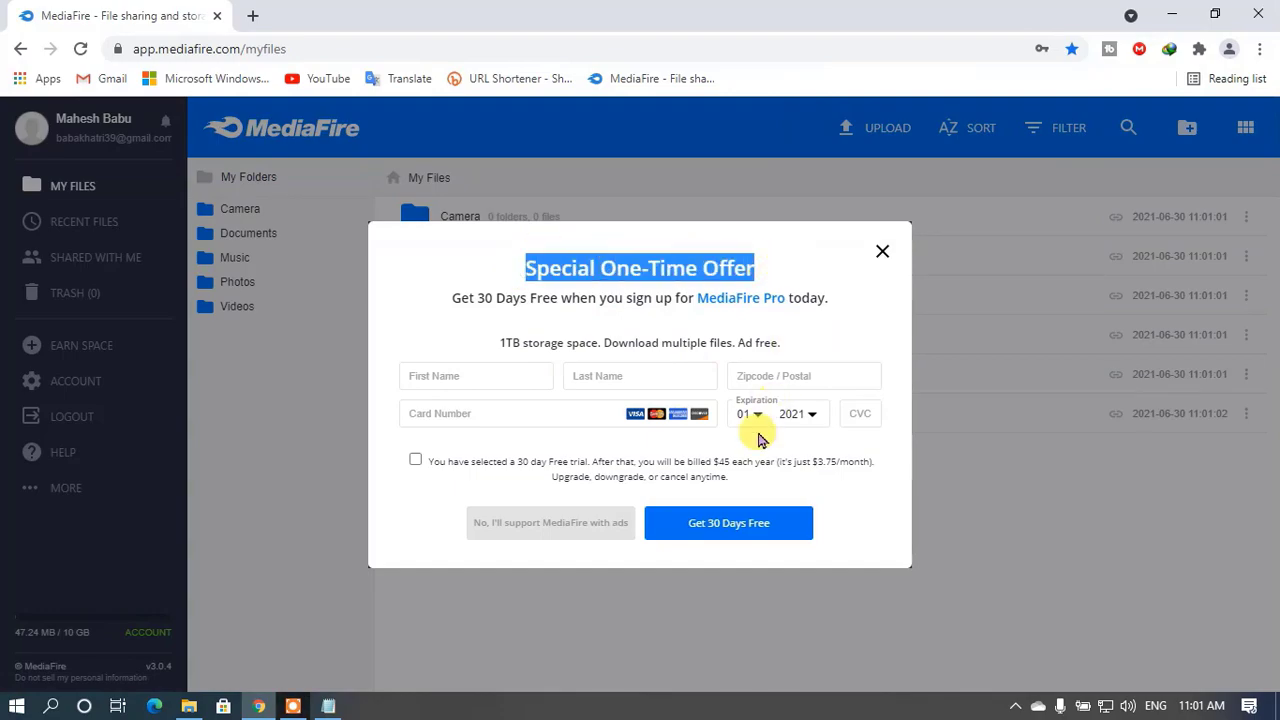
click(805, 440)
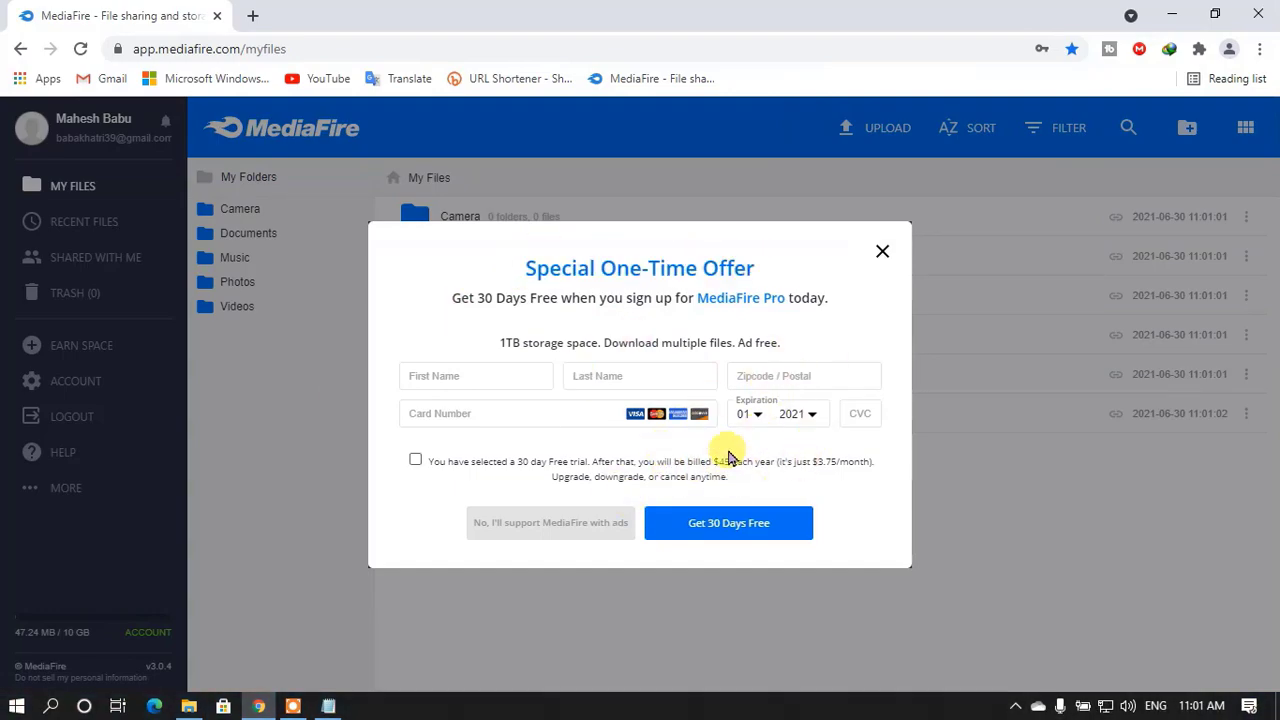
click(883, 251)
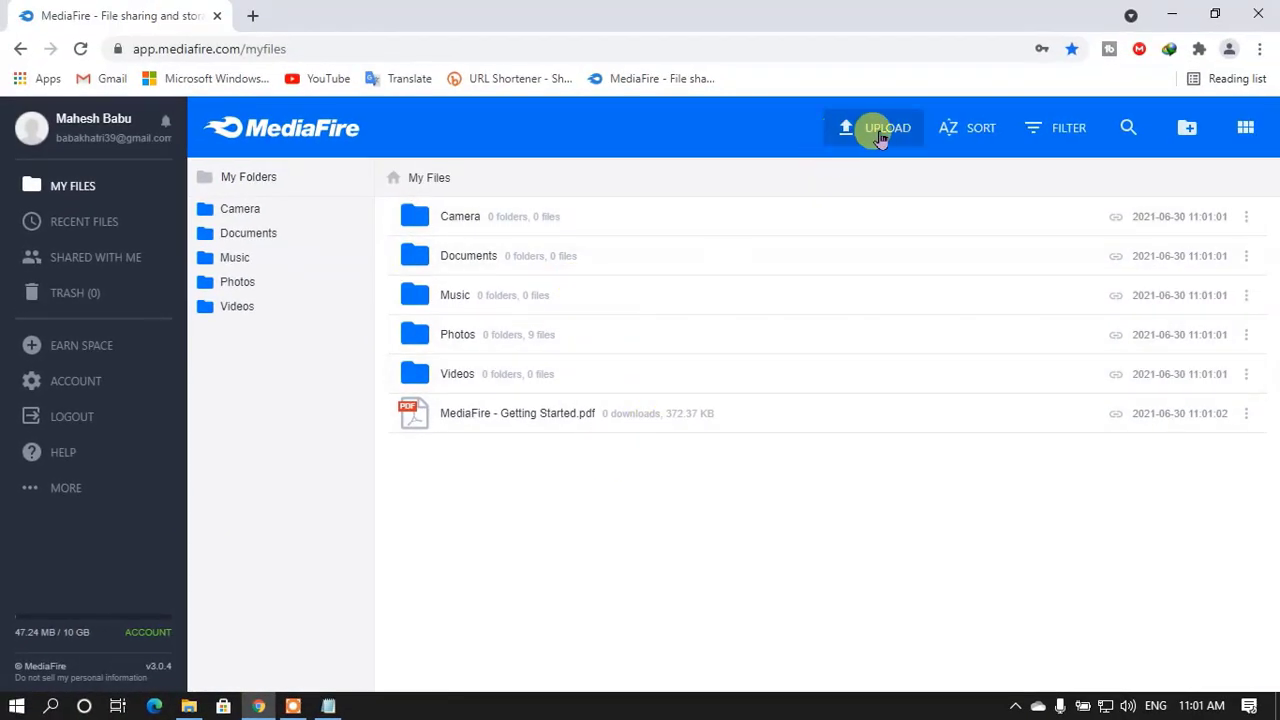
Step: Open the Upload window, closing and reopening it a couple of times
click(845, 135)
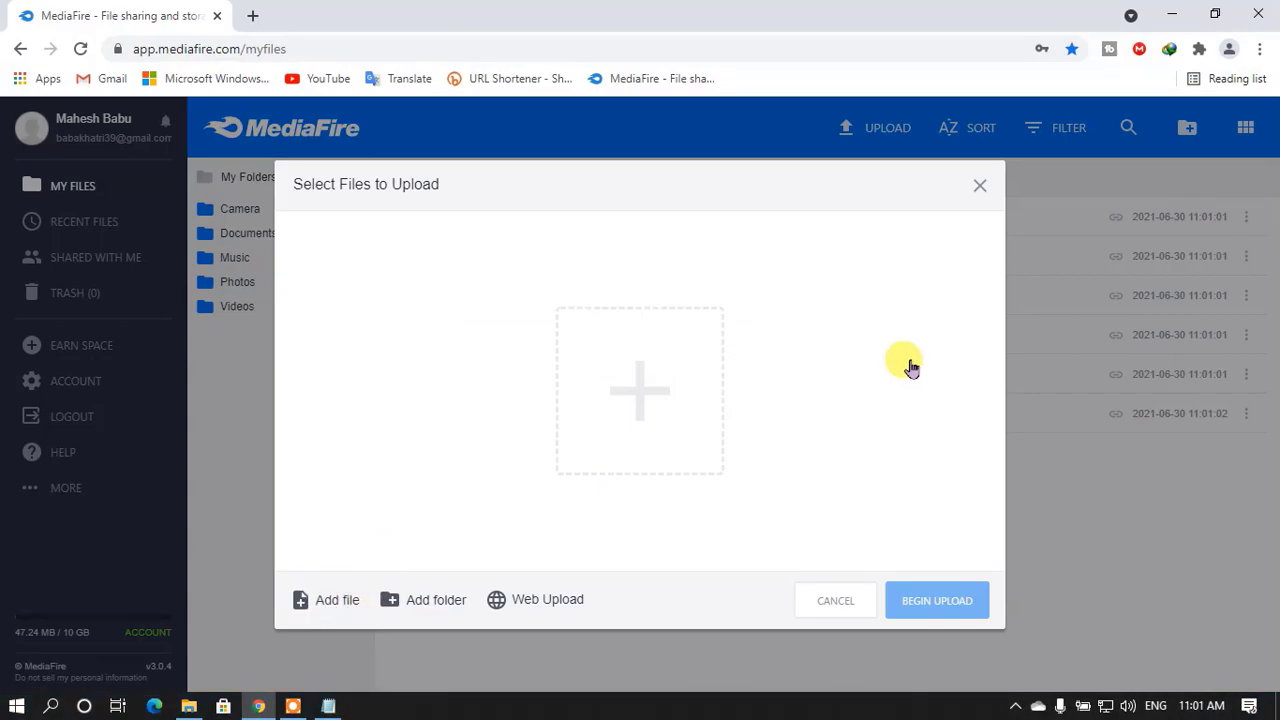
click(981, 190)
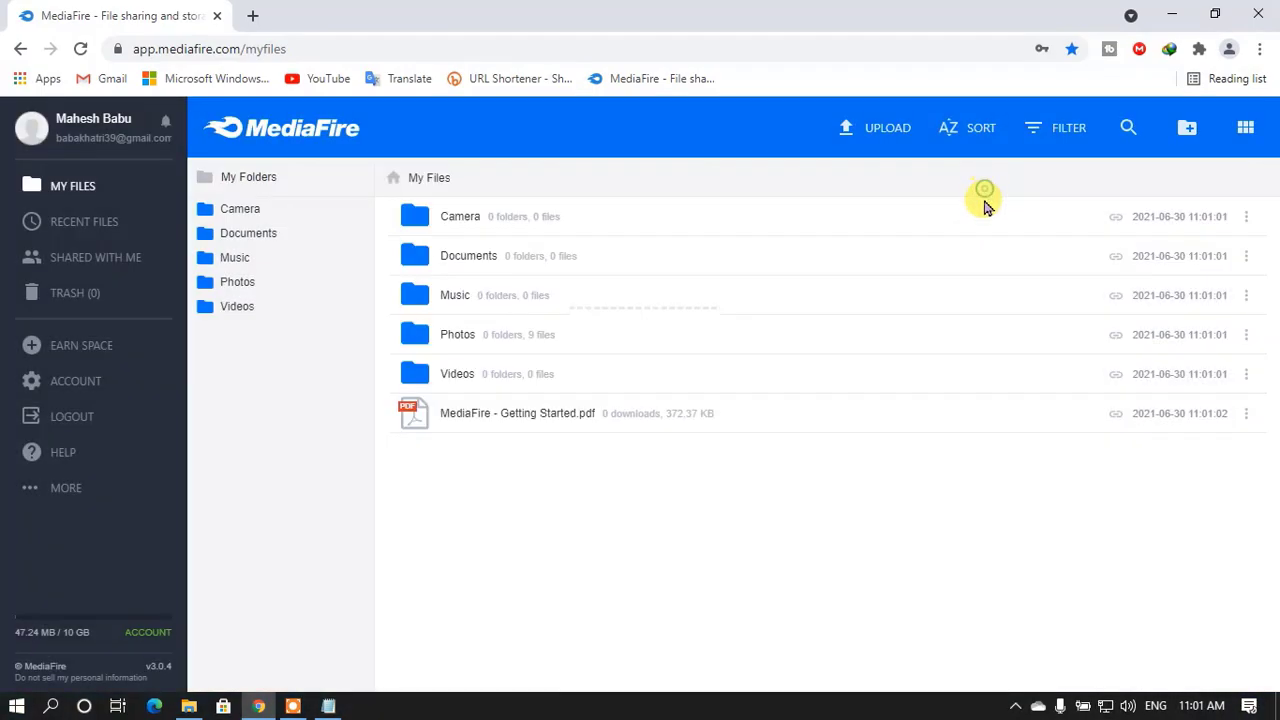
click(889, 127)
click(980, 185)
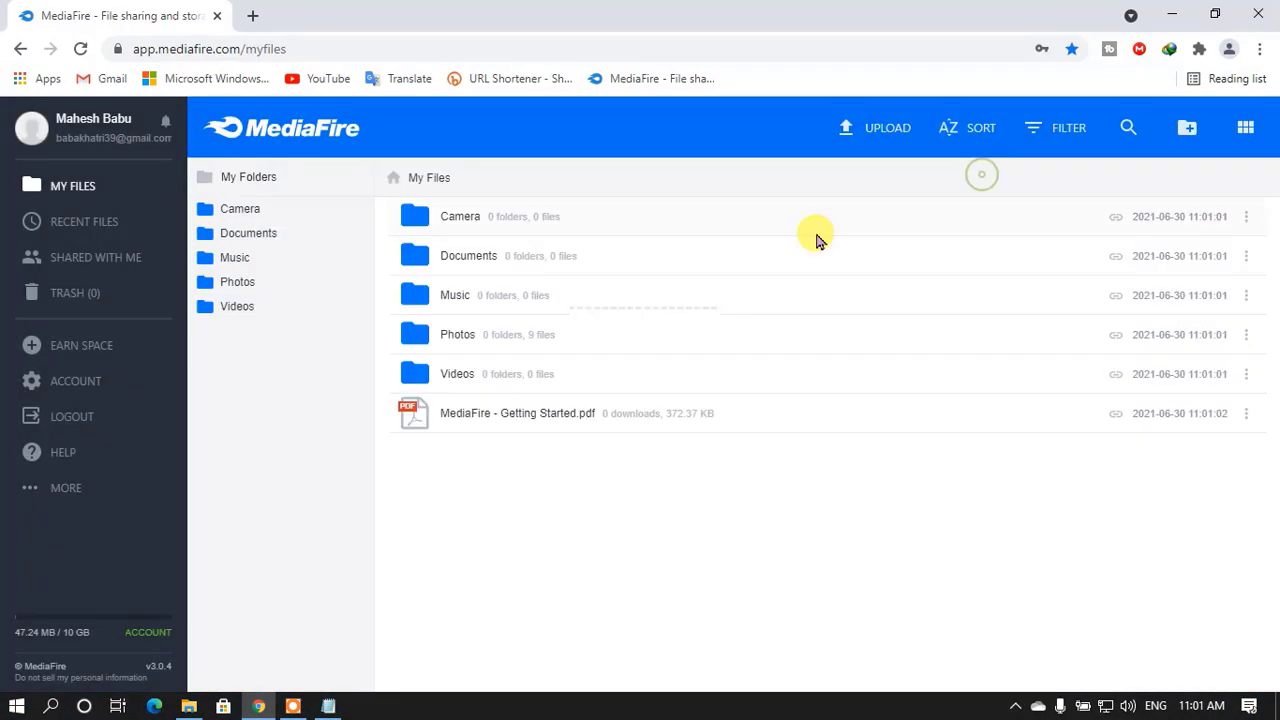
click(892, 127)
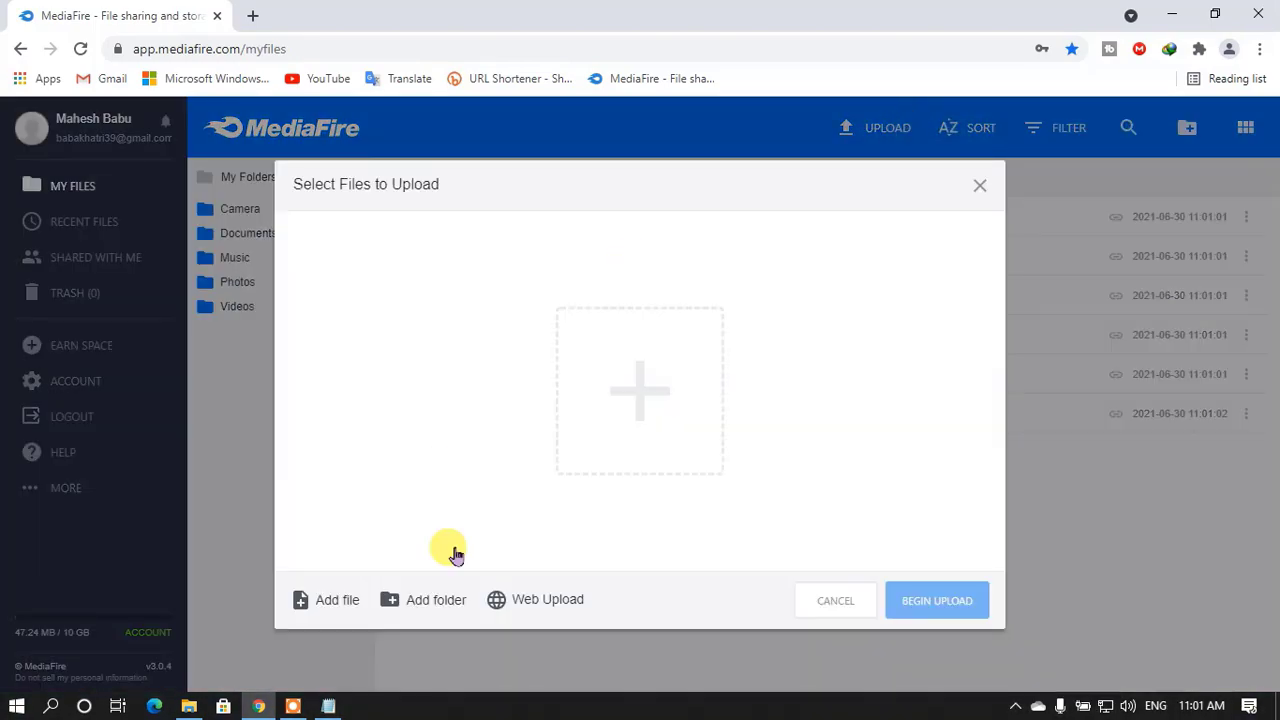
Step: Add image_obBCCRJCXfs.png from the Desktop and begin the upload
click(663, 396)
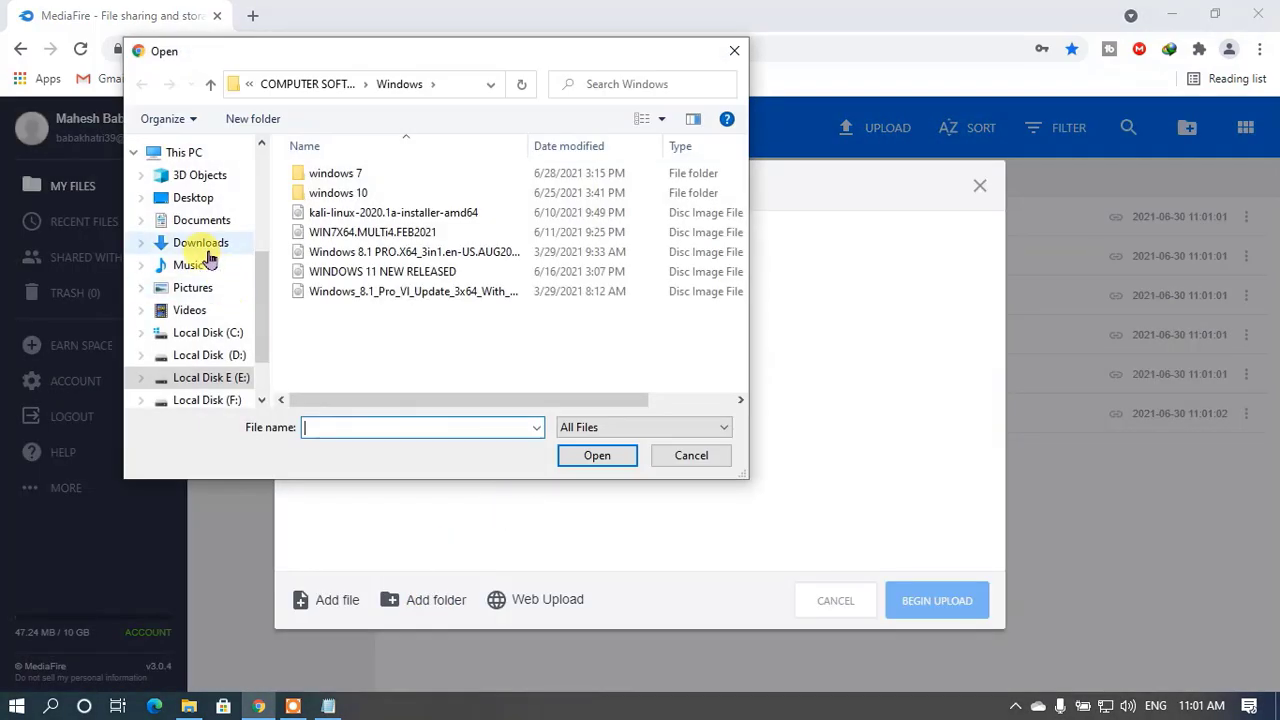
click(200, 203)
click(447, 325)
click(597, 455)
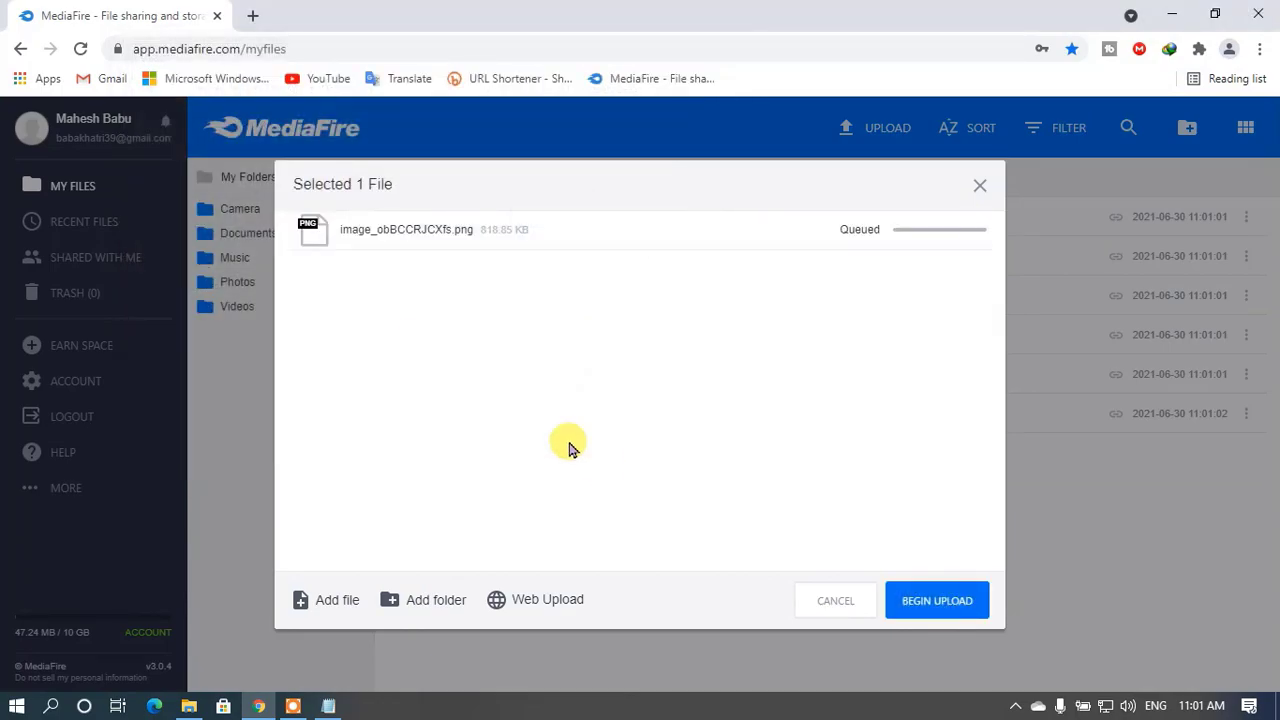
click(920, 606)
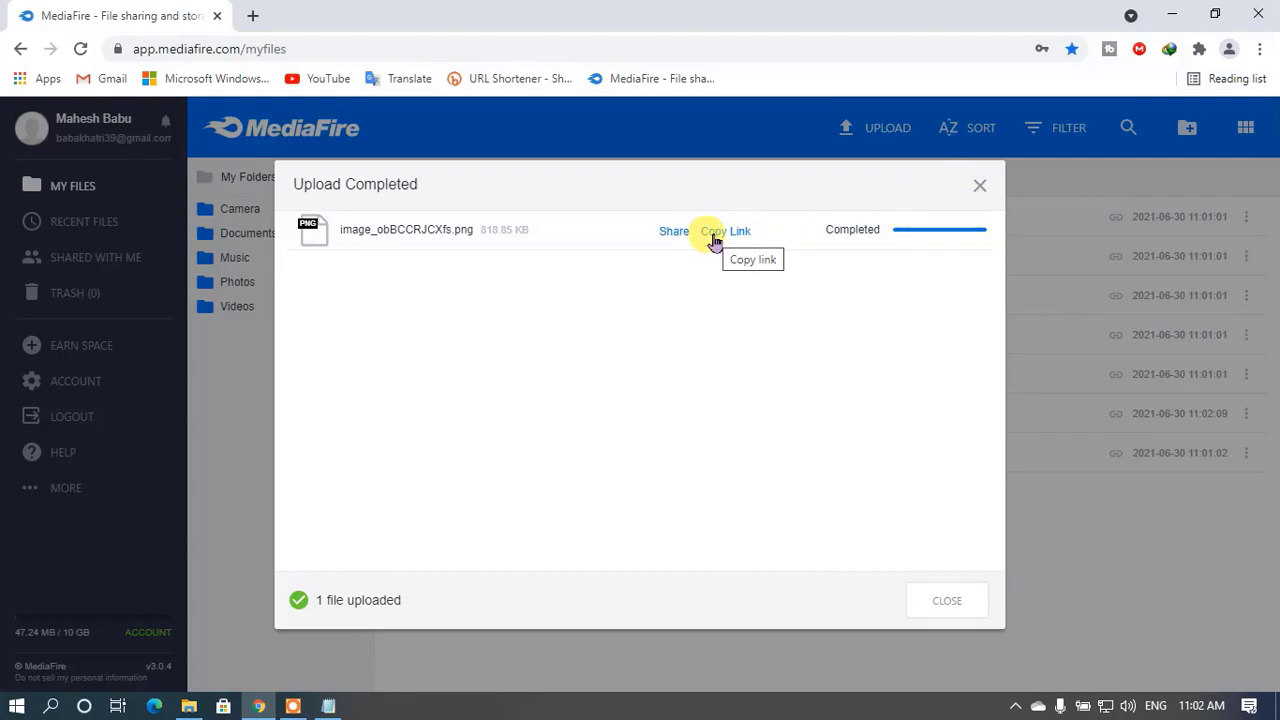
Step: Copy the uploaded PNG's share link, then close the sharing options and upload summary
click(674, 232)
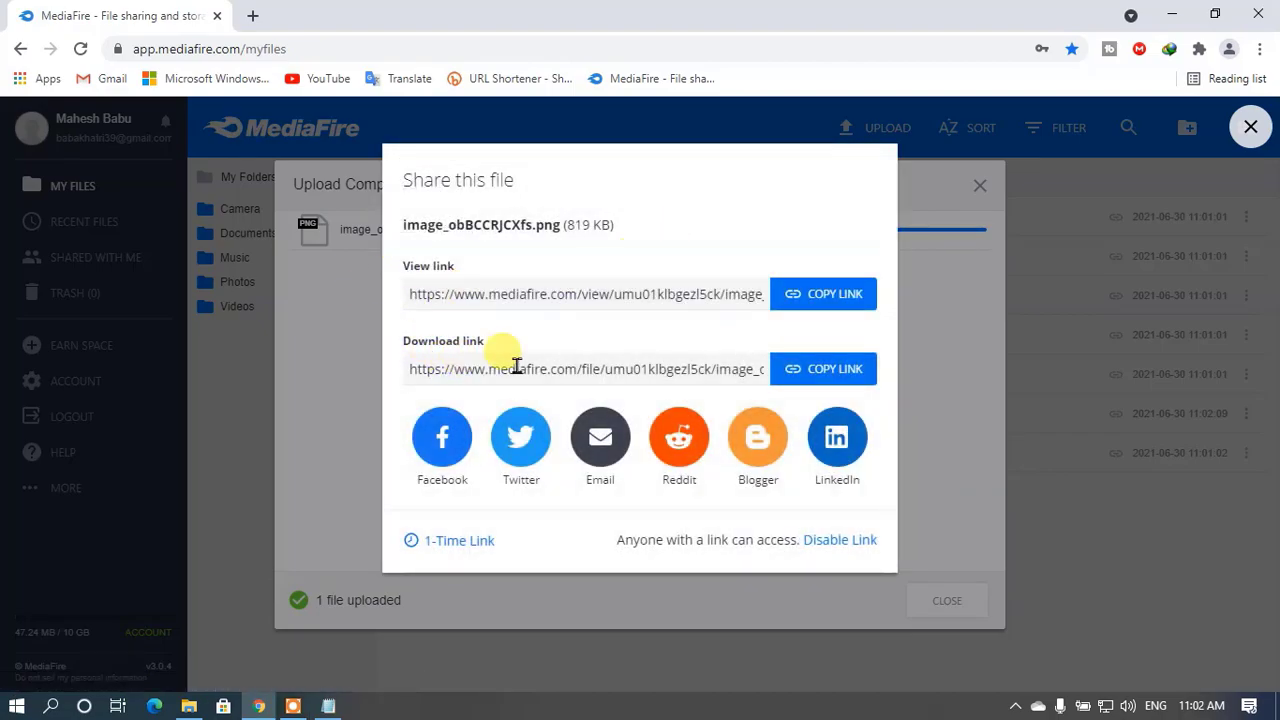
click(829, 369)
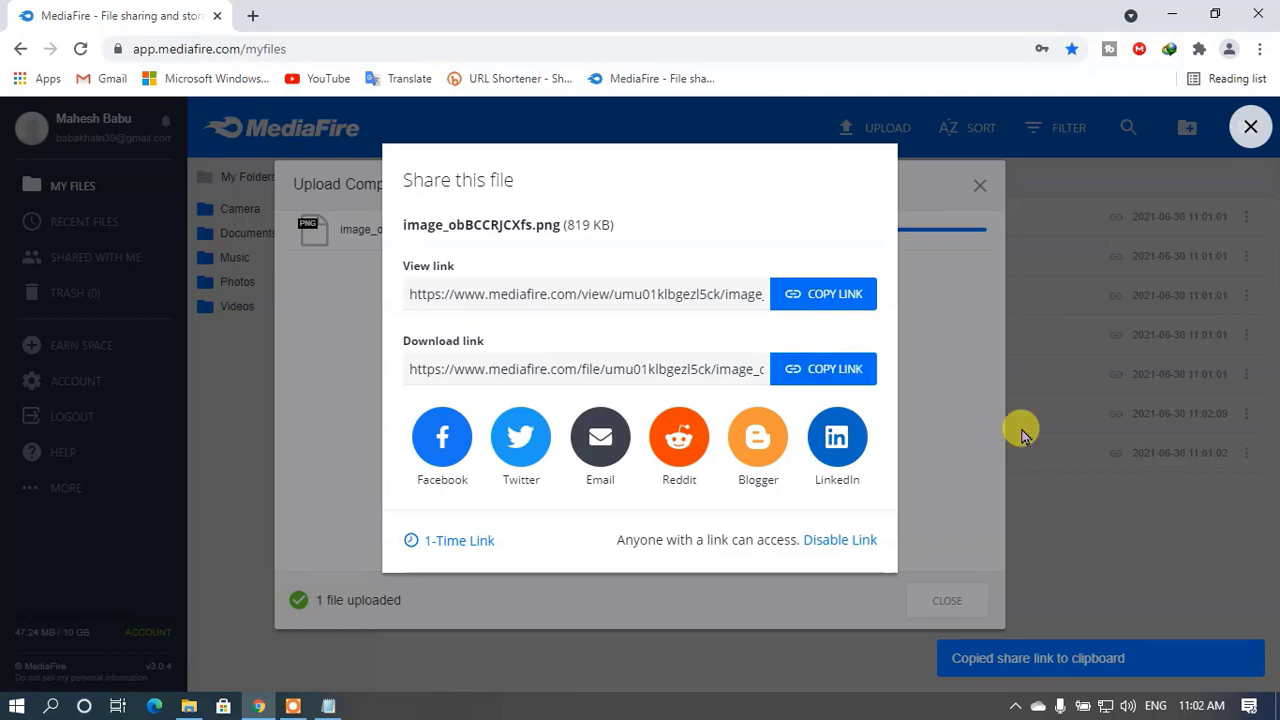
click(940, 385)
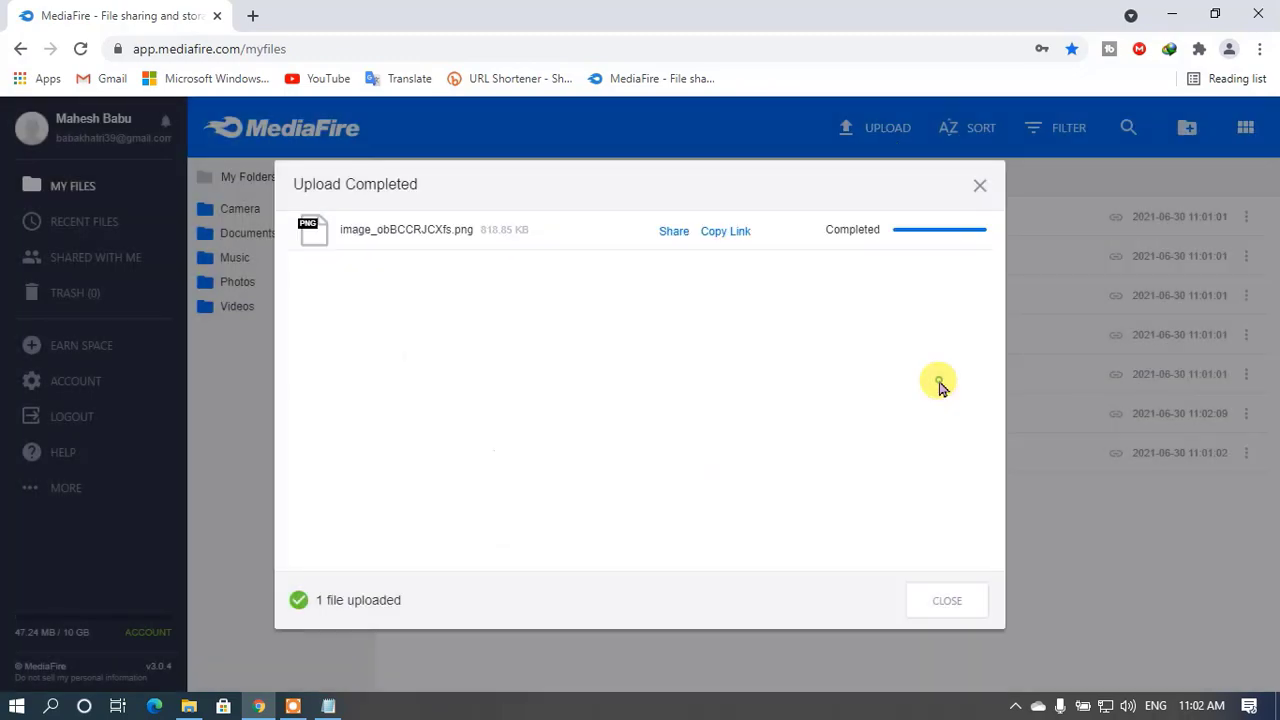
click(981, 190)
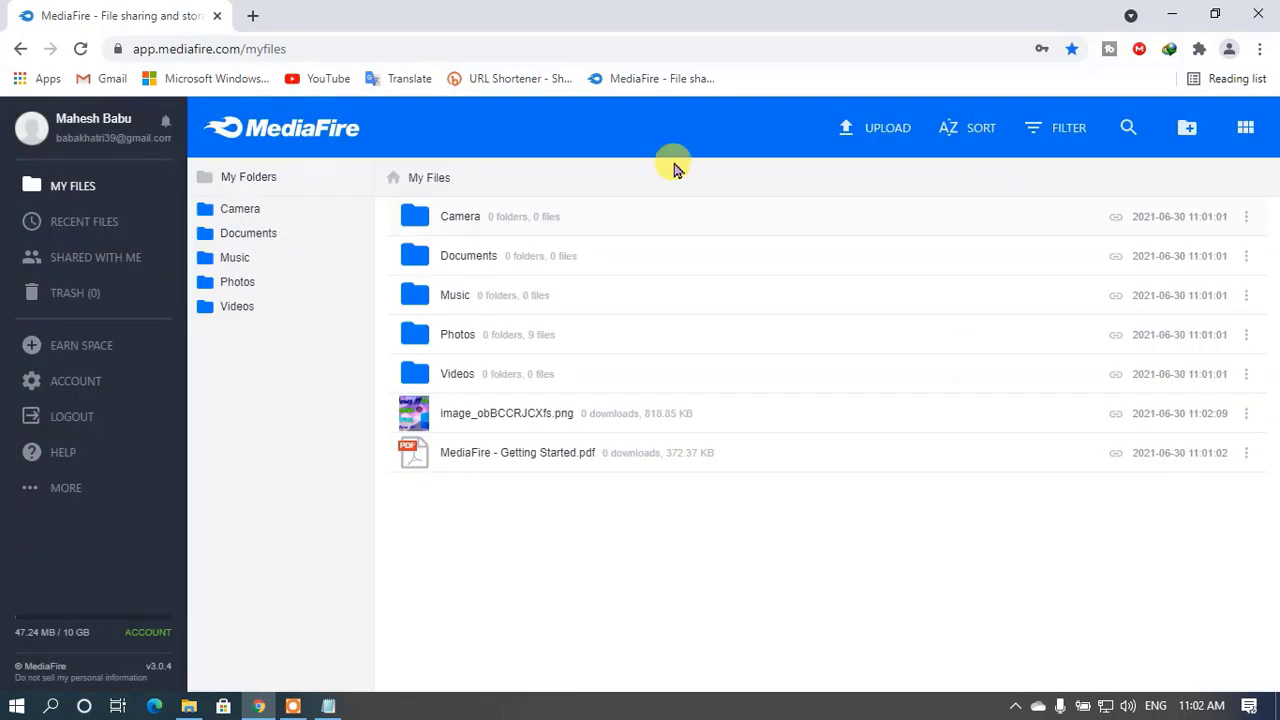
Step: Load the copied link in a new tab to reach the 818.85 KB download page, then return to My Files
click(255, 20)
right_click(246, 46)
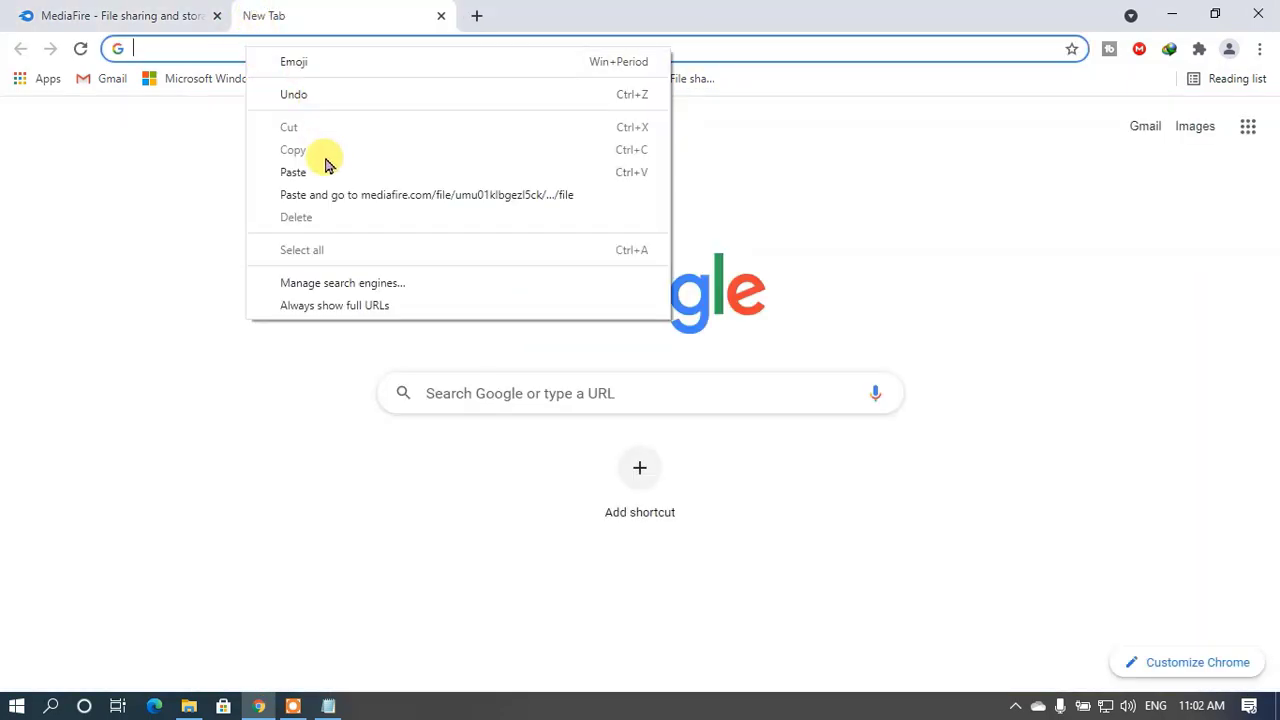
click(290, 171)
key(Return)
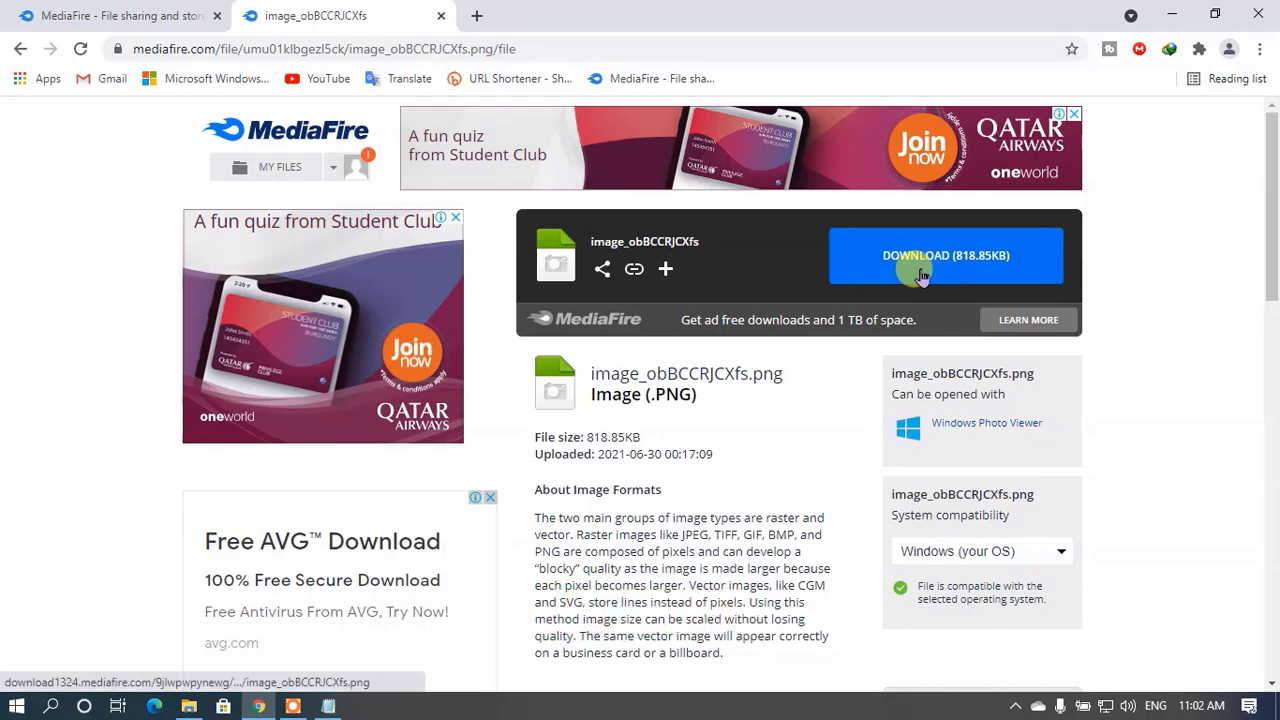
click(120, 16)
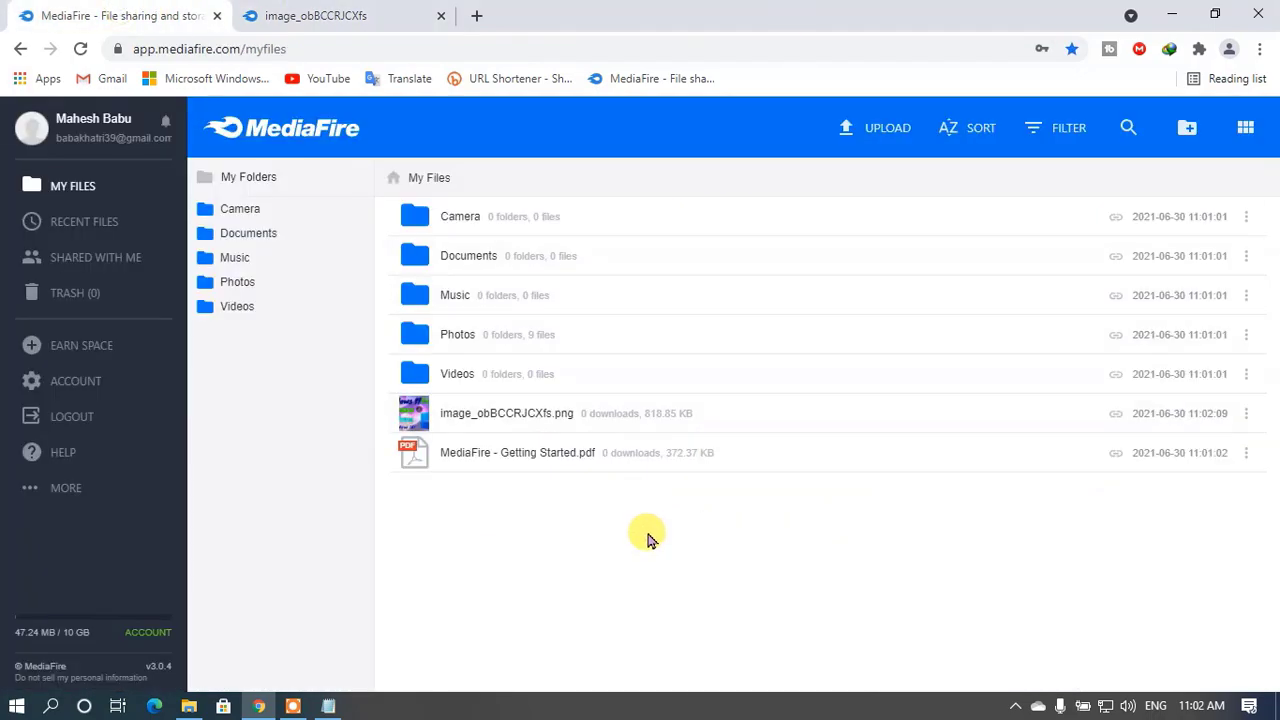